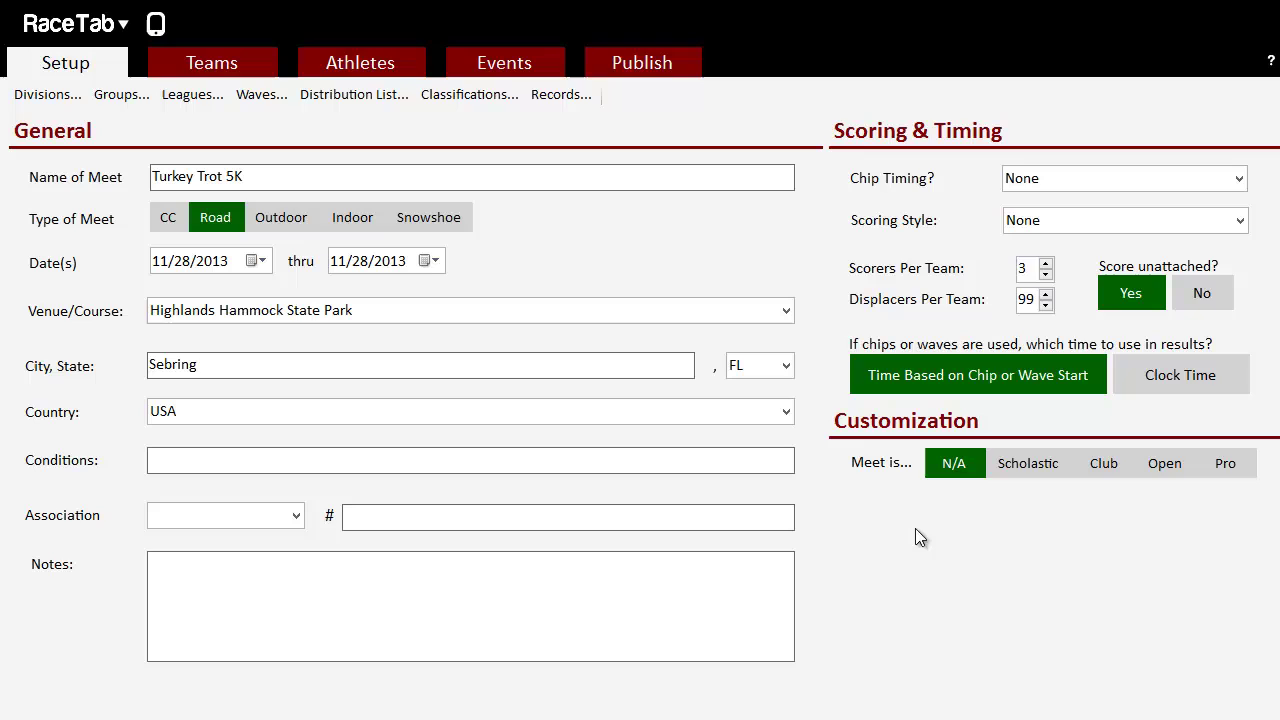
Open the stopwatch for the Mixed 5000 Meter Run with a timing session named "overall 5k" and enlarge its panel.
{"action": "left_click", "coordinate": [505, 68]}
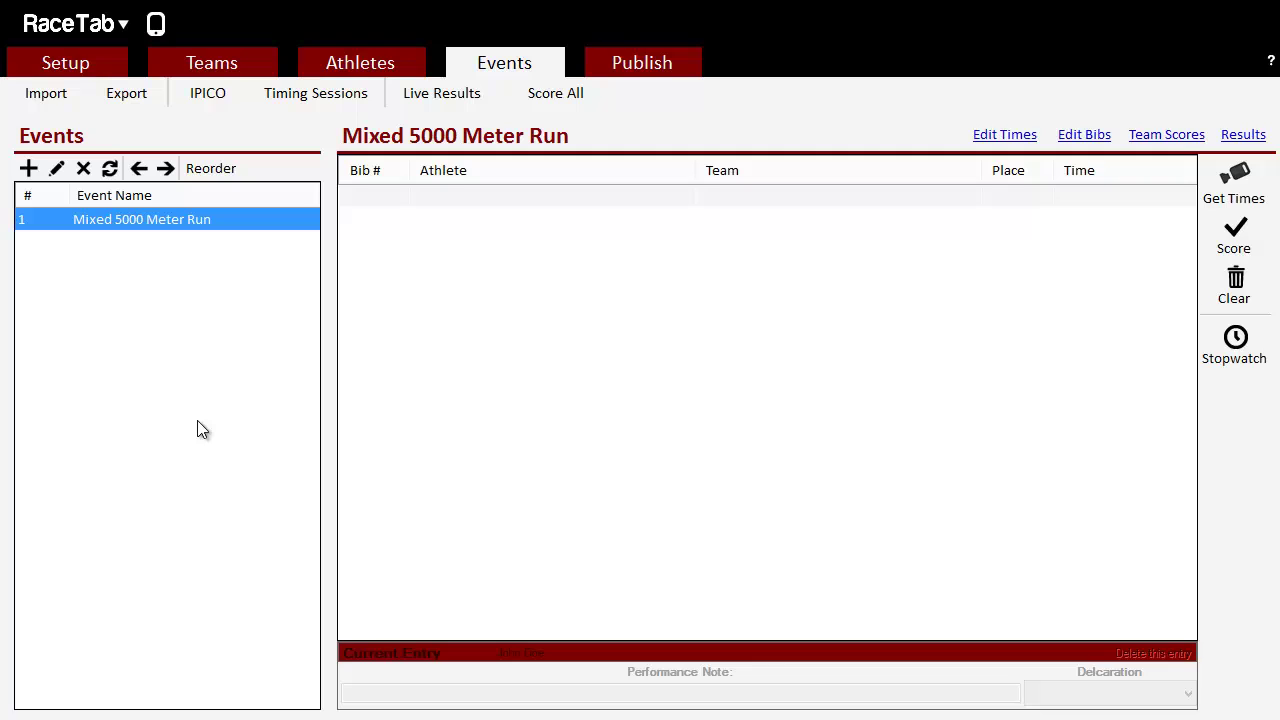
{"action": "left_click", "coordinate": [1265, 355]}
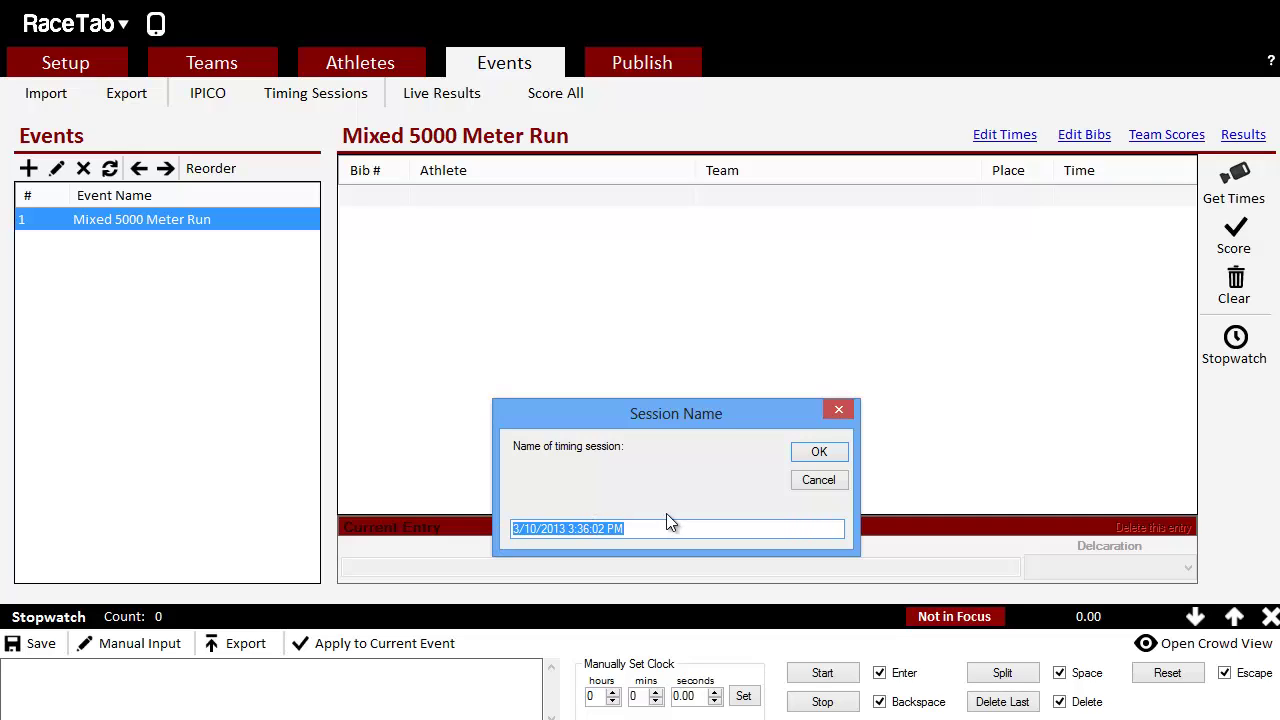
{"action": "type", "text": "overall "}
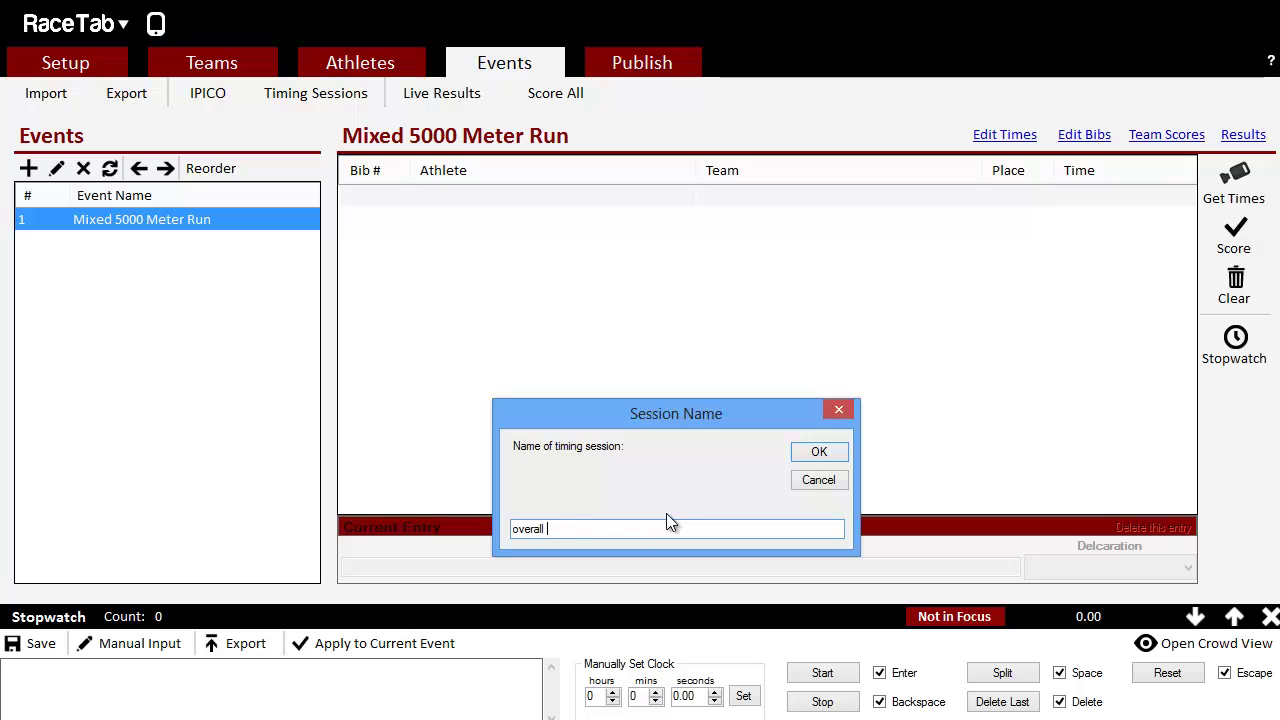
{"action": "type", "text": "5k"}
{"action": "left_click", "coordinate": [818, 451]}
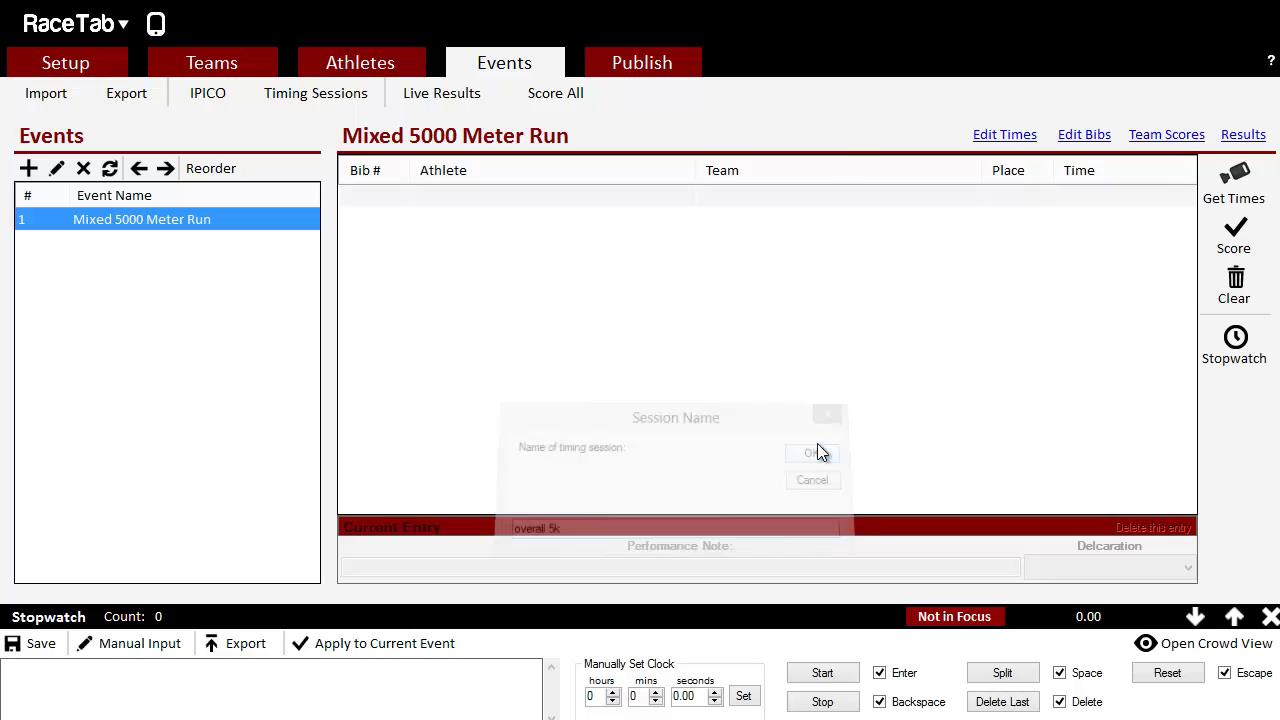
{"action": "left_click", "coordinate": [813, 615]}
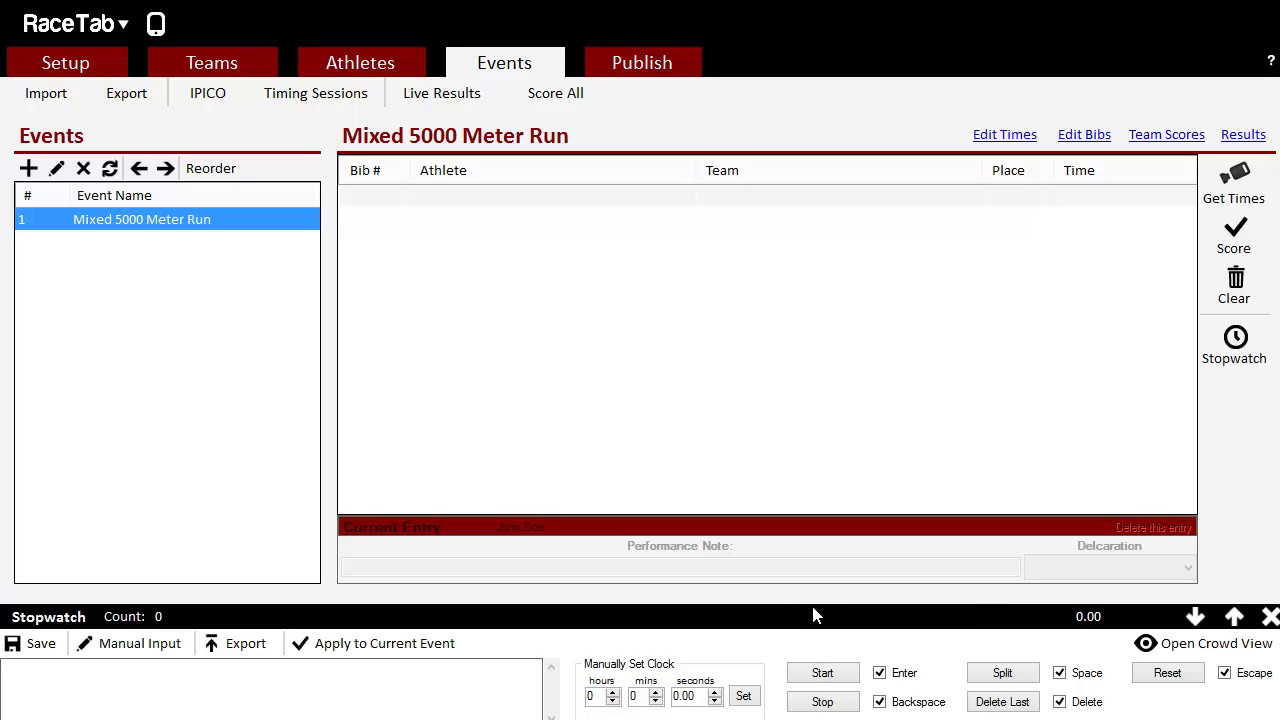
{"action": "left_click_drag", "start_coordinate": [814, 603], "coordinate": [825, 478]}
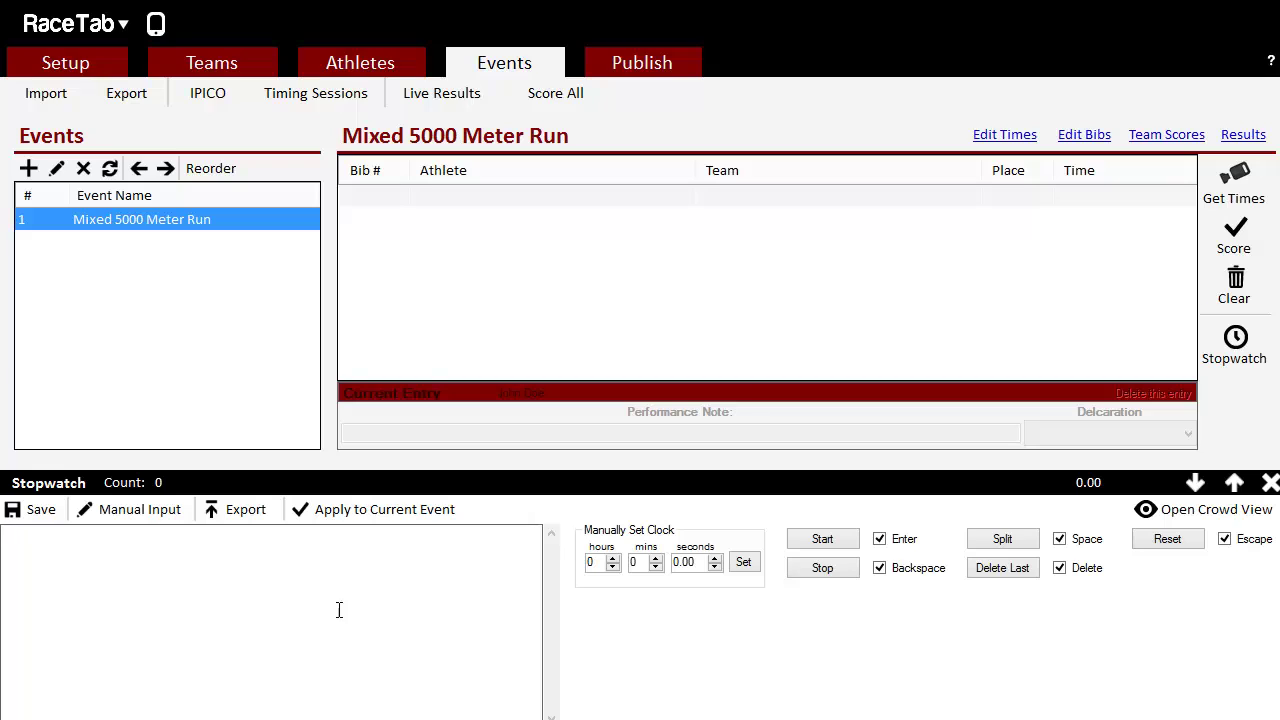
Manually set the stopwatch clock to 17 minutes and start it running.
{"action": "left_click", "coordinate": [655, 558]}
{"action": "left_click", "coordinate": [655, 558]}
{"action": "left_click", "coordinate": [656, 559]}
{"action": "left_click", "coordinate": [656, 559]}
{"action": "left_click", "coordinate": [656, 559]}
{"action": "left_click", "coordinate": [656, 559]}
{"action": "left_click", "coordinate": [656, 559]}
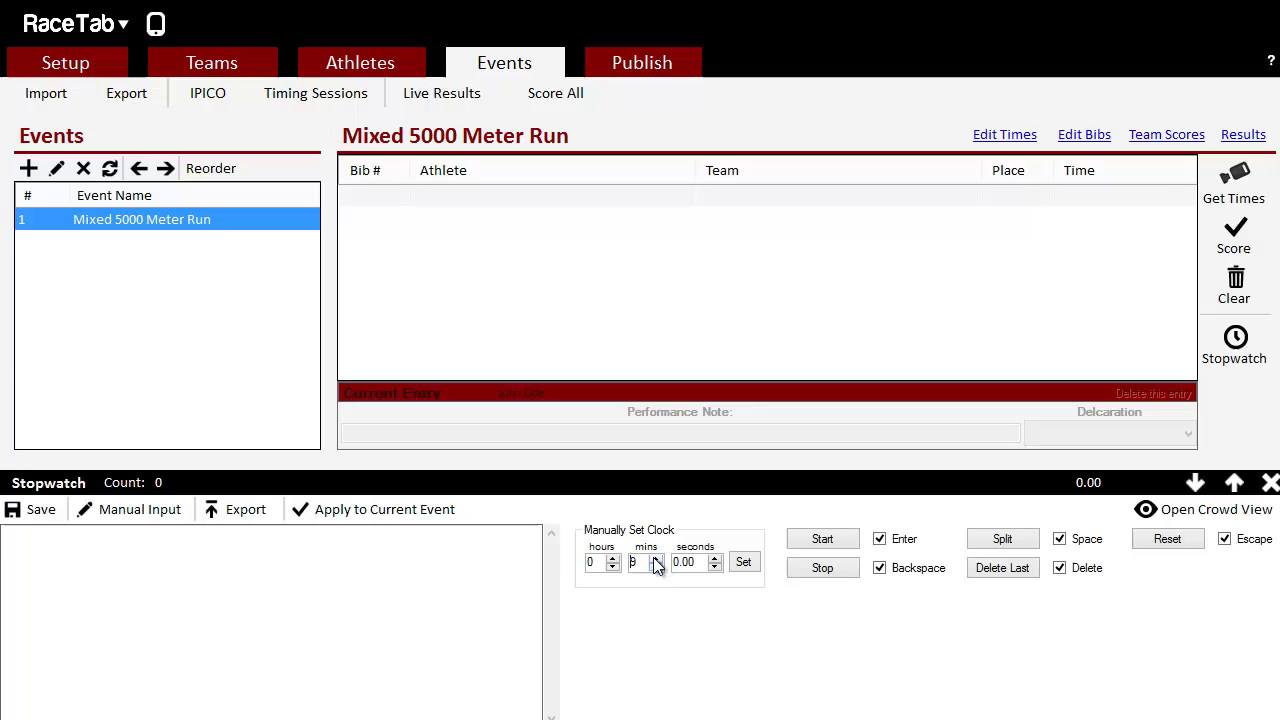
{"action": "left_click", "coordinate": [656, 559]}
{"action": "left_click", "coordinate": [656, 559]}
{"action": "left_click", "coordinate": [656, 559]}
{"action": "left_click", "coordinate": [656, 559]}
{"action": "left_click", "coordinate": [656, 559]}
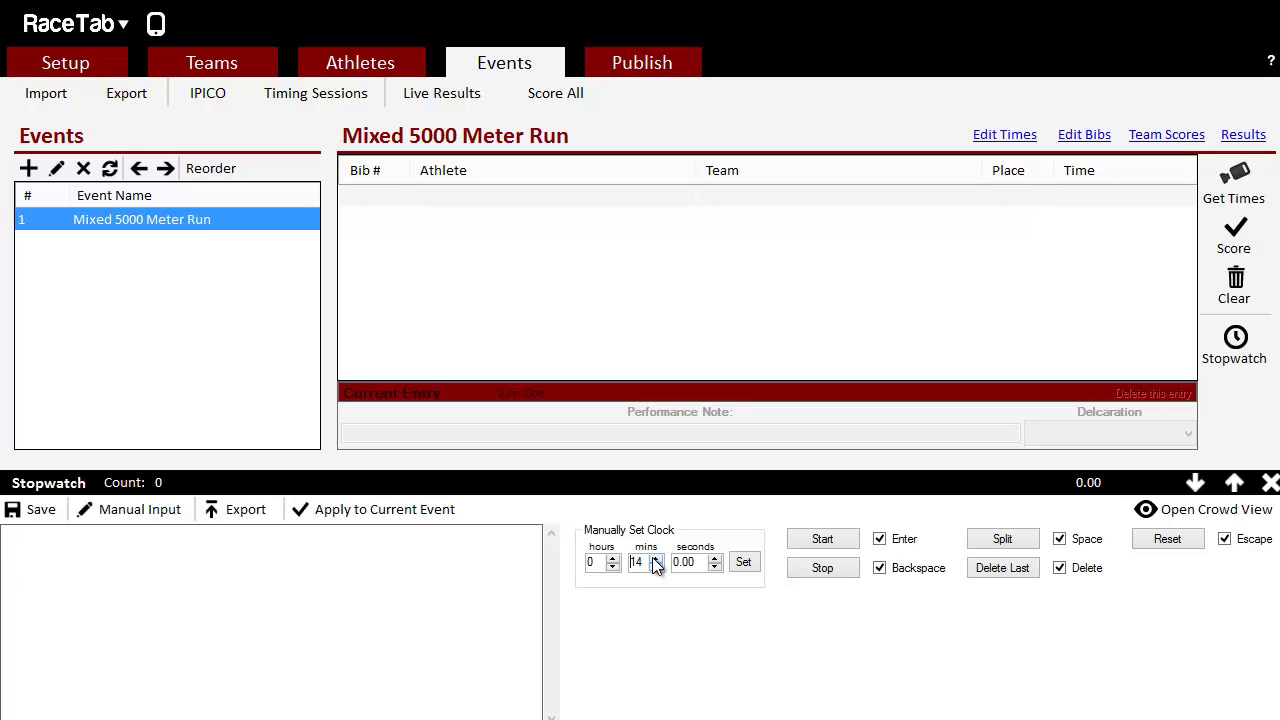
{"action": "left_click", "coordinate": [655, 560]}
{"action": "left_click", "coordinate": [751, 563]}
{"action": "left_click", "coordinate": [838, 542]}
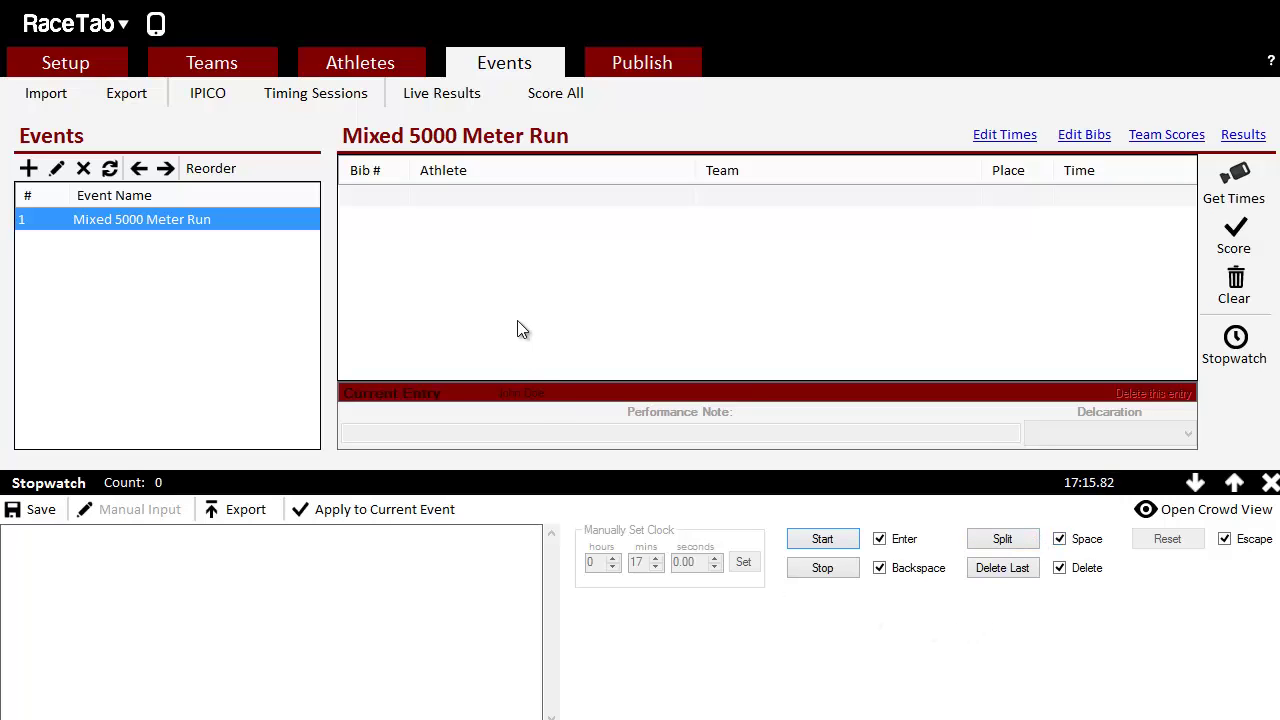
Visit the athletes list while the stopwatch runs, and record 13 split times back in the Mixed 5000 Meter Run event.
{"action": "left_click", "coordinate": [362, 78]}
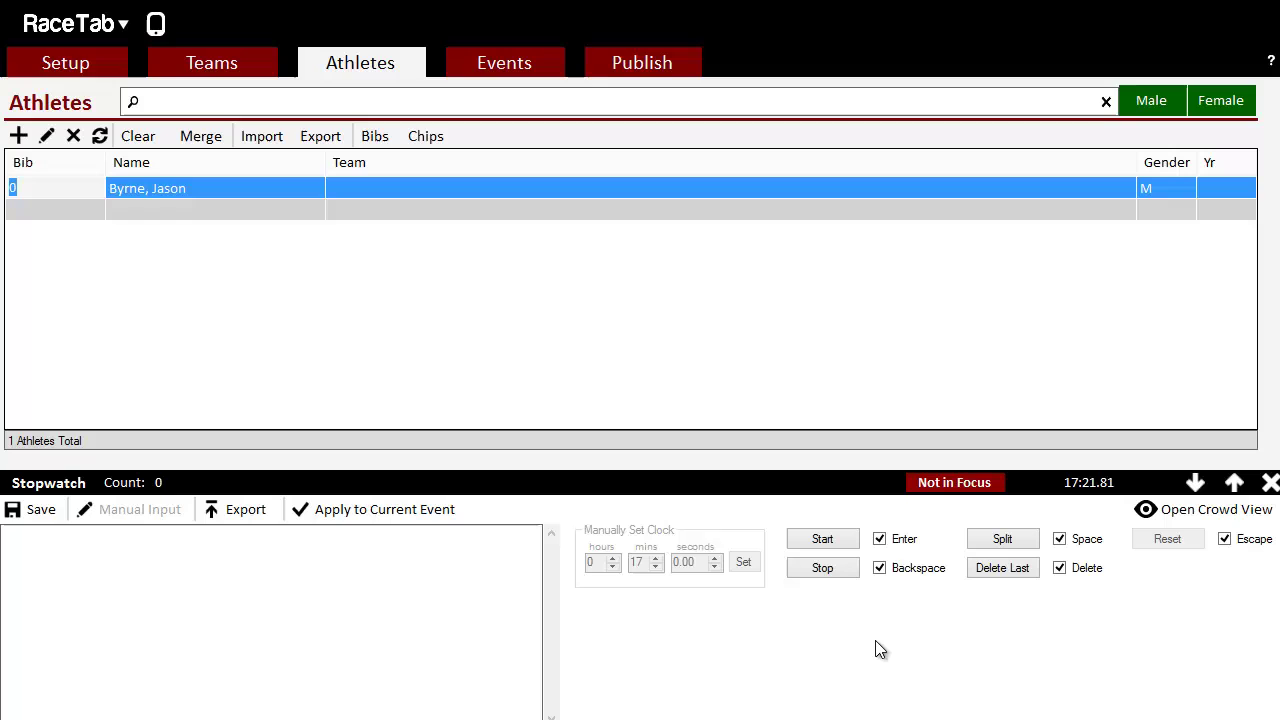
{"action": "left_click", "coordinate": [524, 72]}
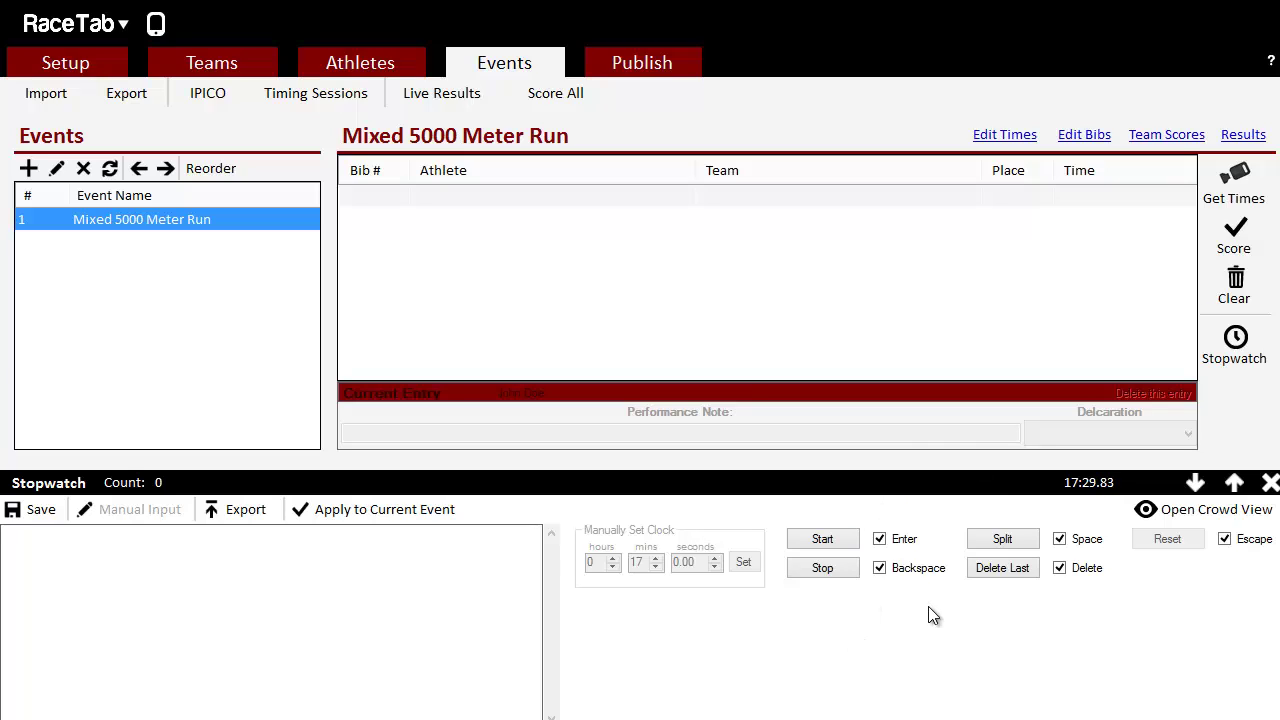
{"action": "key", "text": "space"}
{"action": "key", "text": "space"}
{"action": "key", "text": "space"}
{"action": "key", "text": "space"}
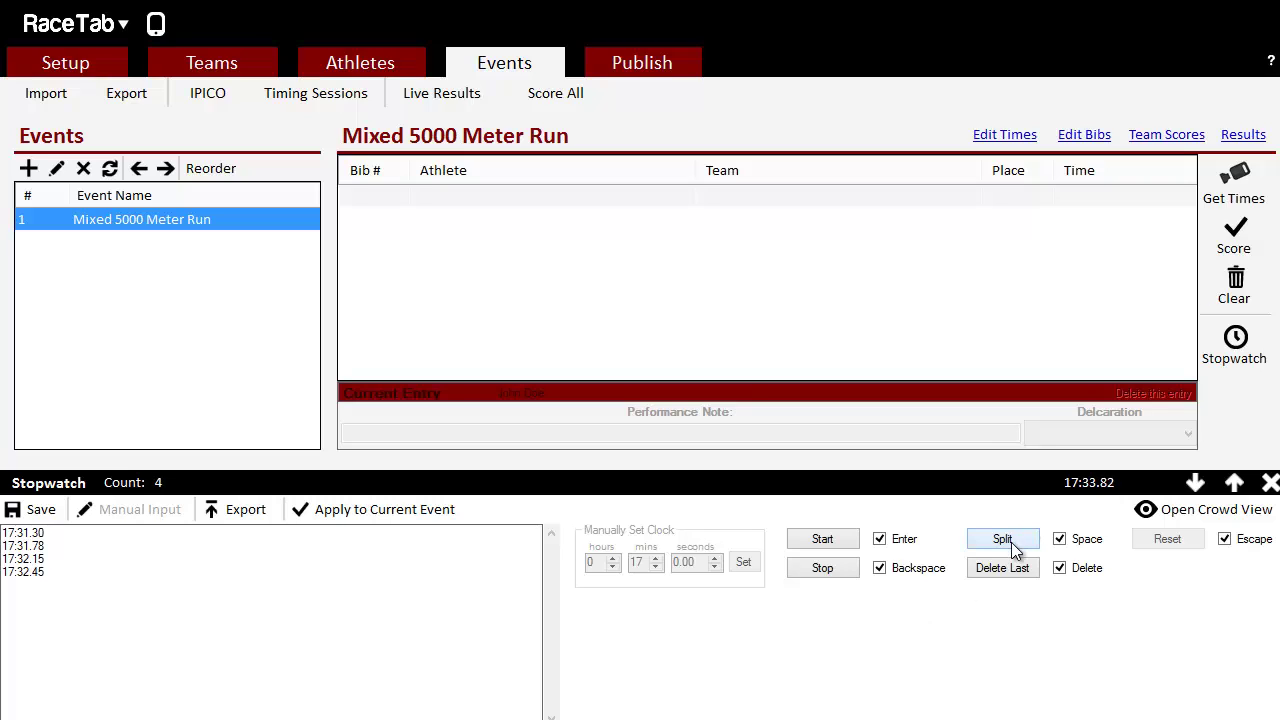
{"action": "key", "text": "space"}
{"action": "key", "text": "space"}
{"action": "key", "text": "space"}
{"action": "key", "text": "space"}
{"action": "key", "text": "space"}
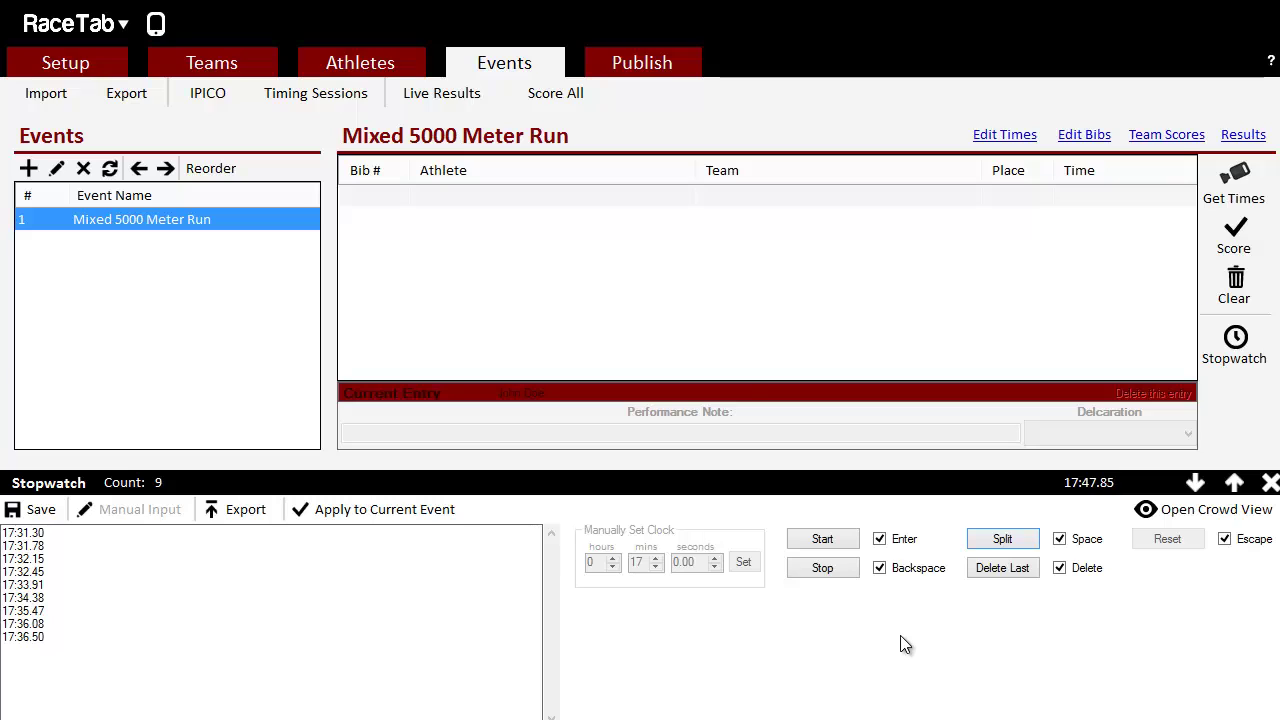
{"action": "key", "text": "space"}
{"action": "key", "text": "space"}
{"action": "key", "text": "space"}
{"action": "key", "text": "space"}
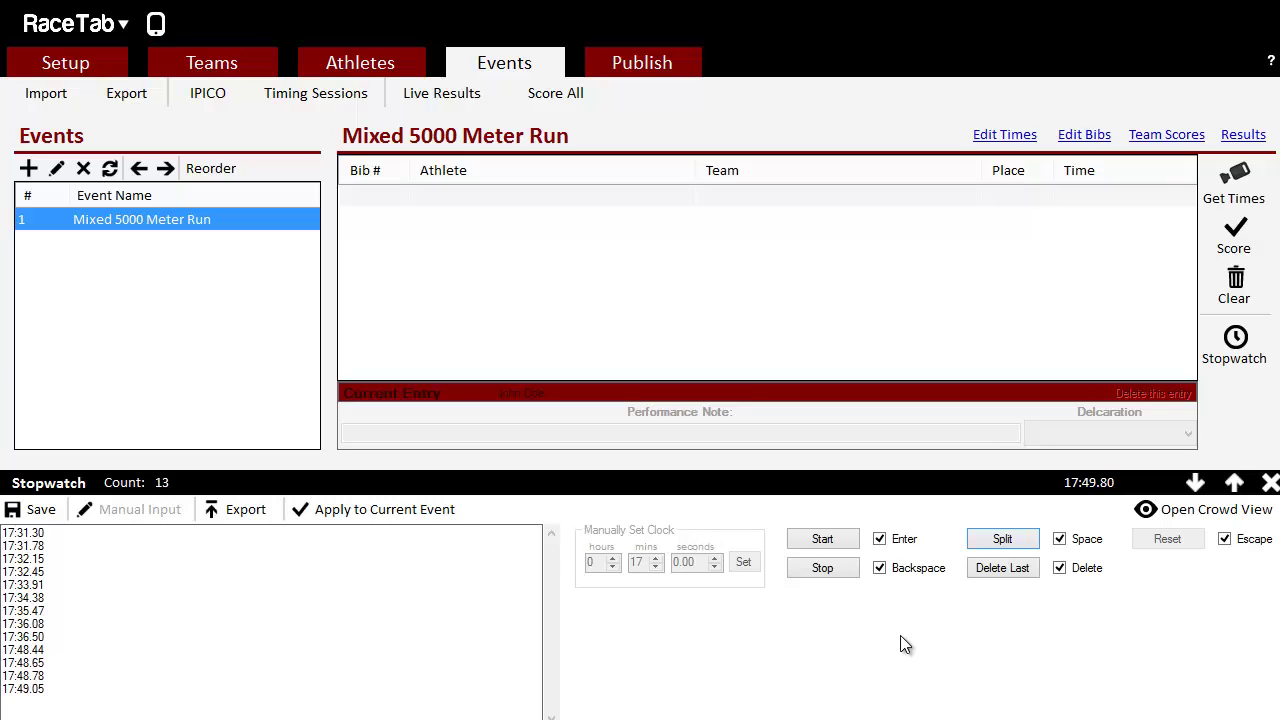
Stop the stopwatch and close it, importing the recorded times into the current race.
{"action": "left_click", "coordinate": [812, 572]}
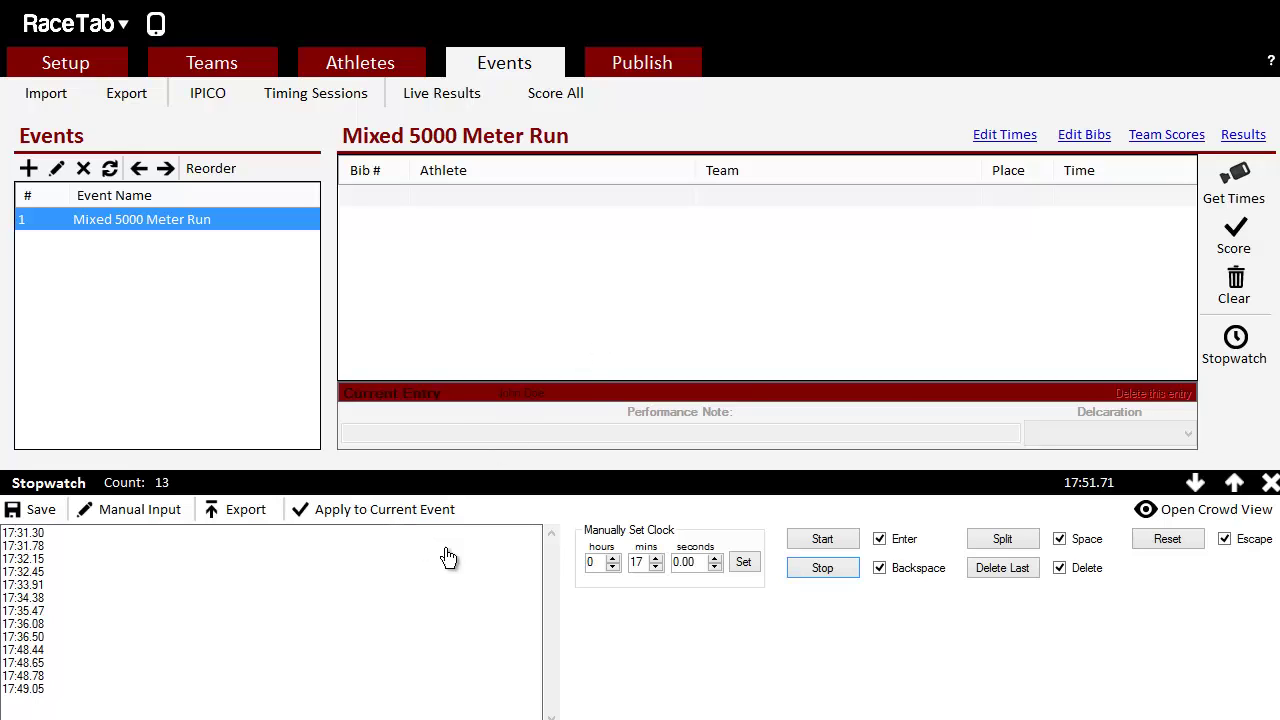
{"action": "left_click", "coordinate": [1270, 483]}
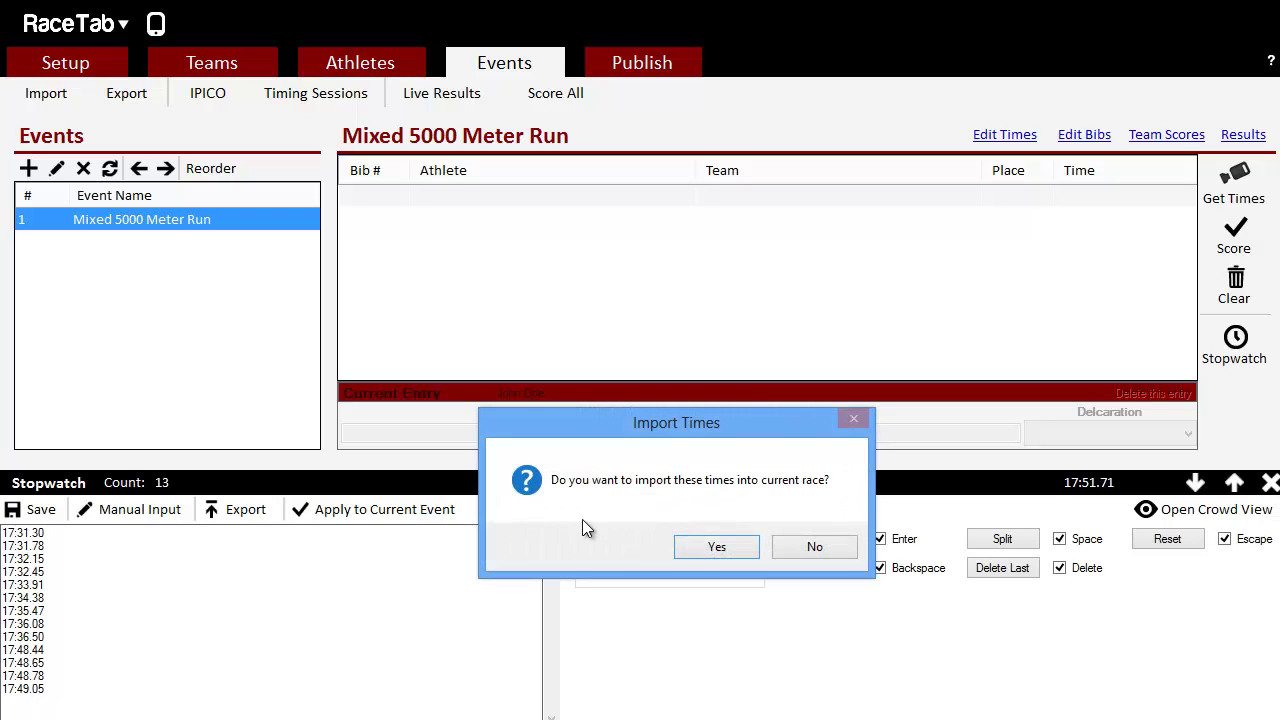
{"action": "left_click", "coordinate": [714, 547]}
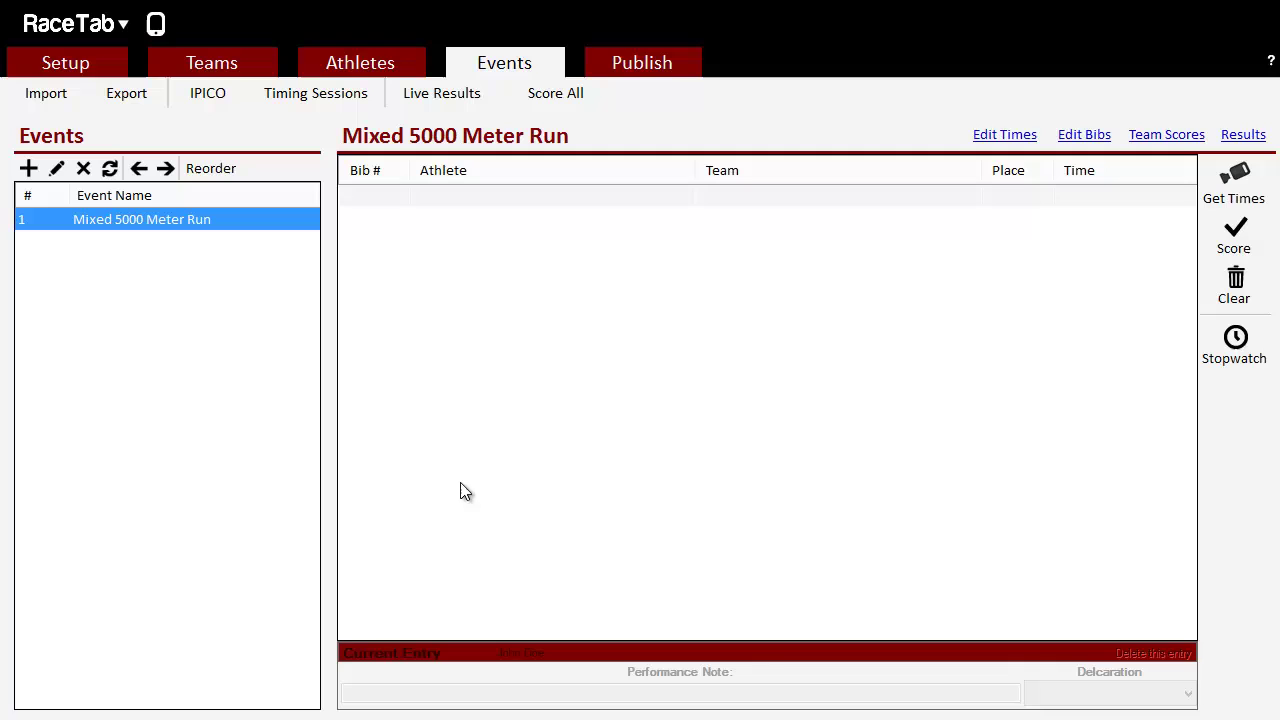
{"action": "left_click", "coordinate": [600, 66]}
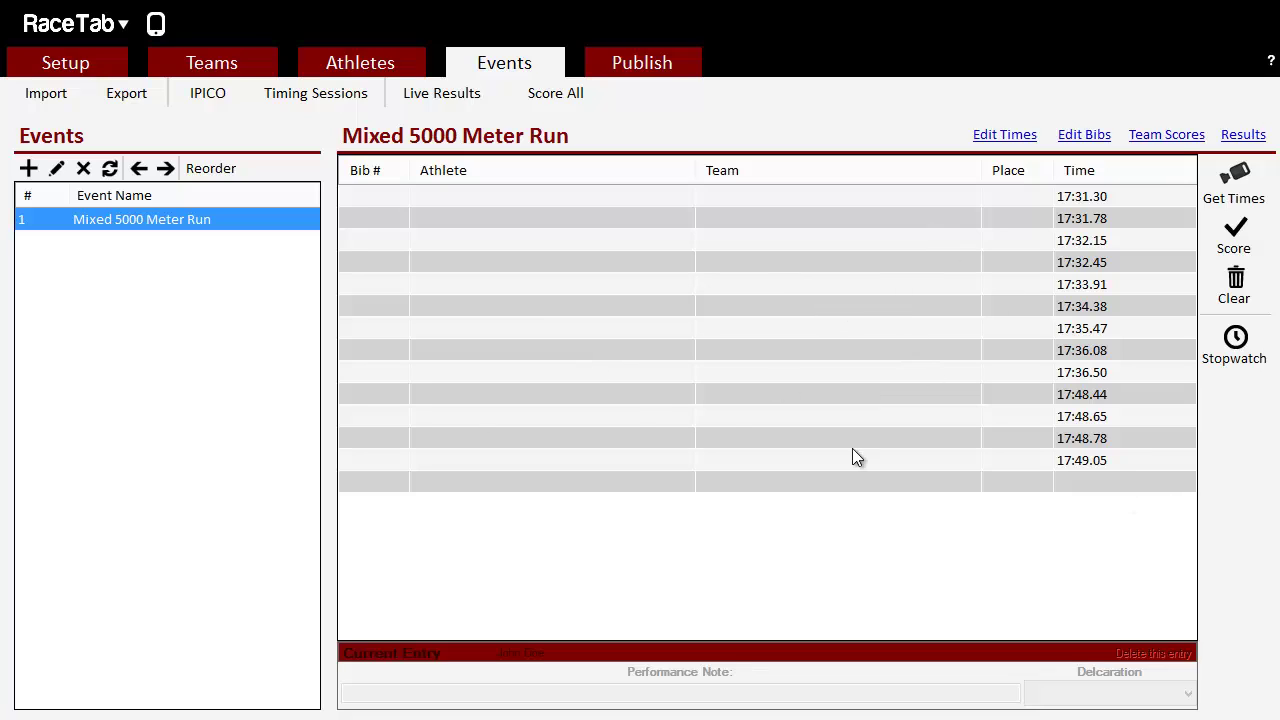
Delete all results and entries of the Mixed 5000 Meter Run only.
{"action": "left_click", "coordinate": [1234, 290]}
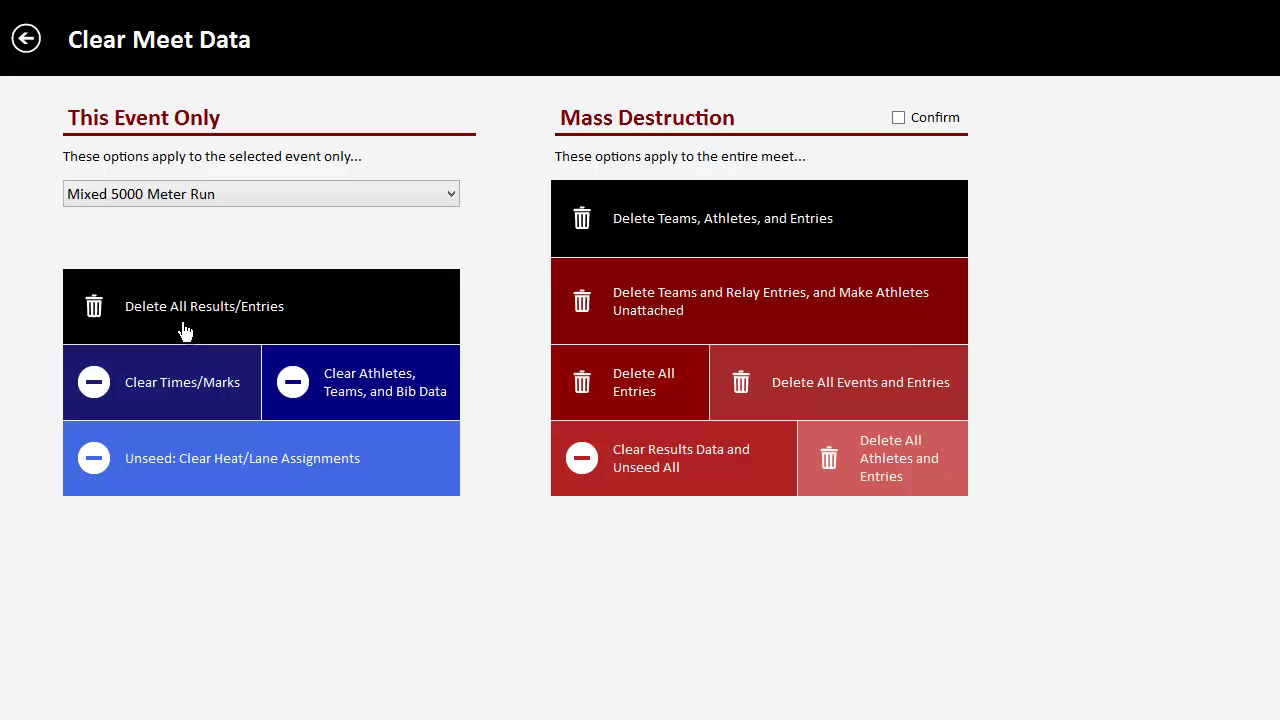
{"action": "left_click", "coordinate": [251, 309]}
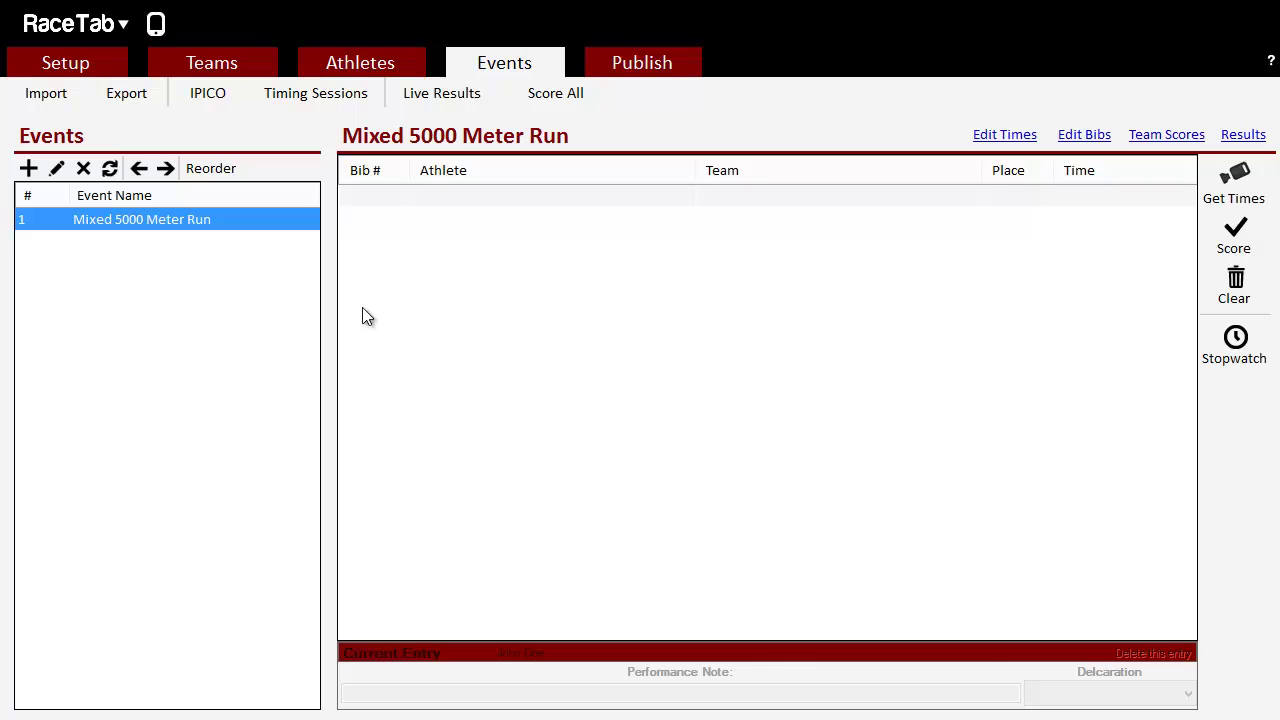
Apply the saved "overall 5k" timing session to the Mixed 5000 Meter Run with the Overwrite method.
{"action": "left_click", "coordinate": [320, 105]}
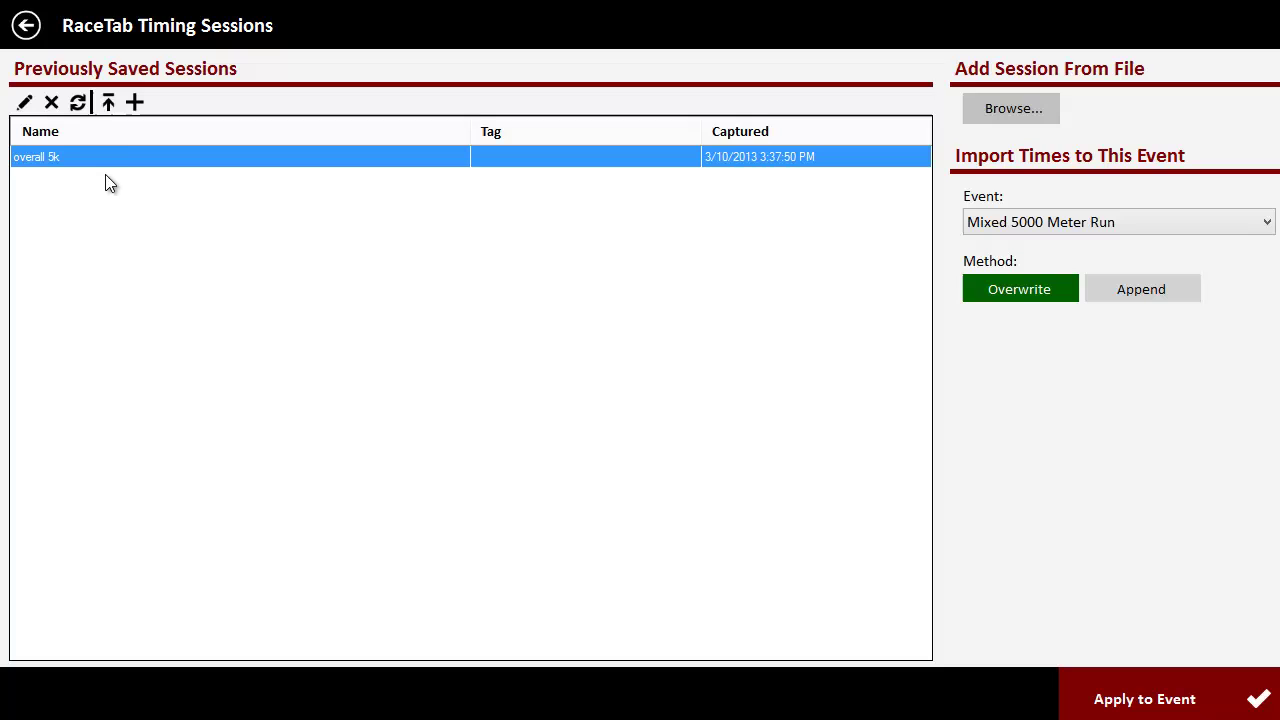
{"action": "left_click", "coordinate": [124, 155]}
{"action": "left_click", "coordinate": [554, 157]}
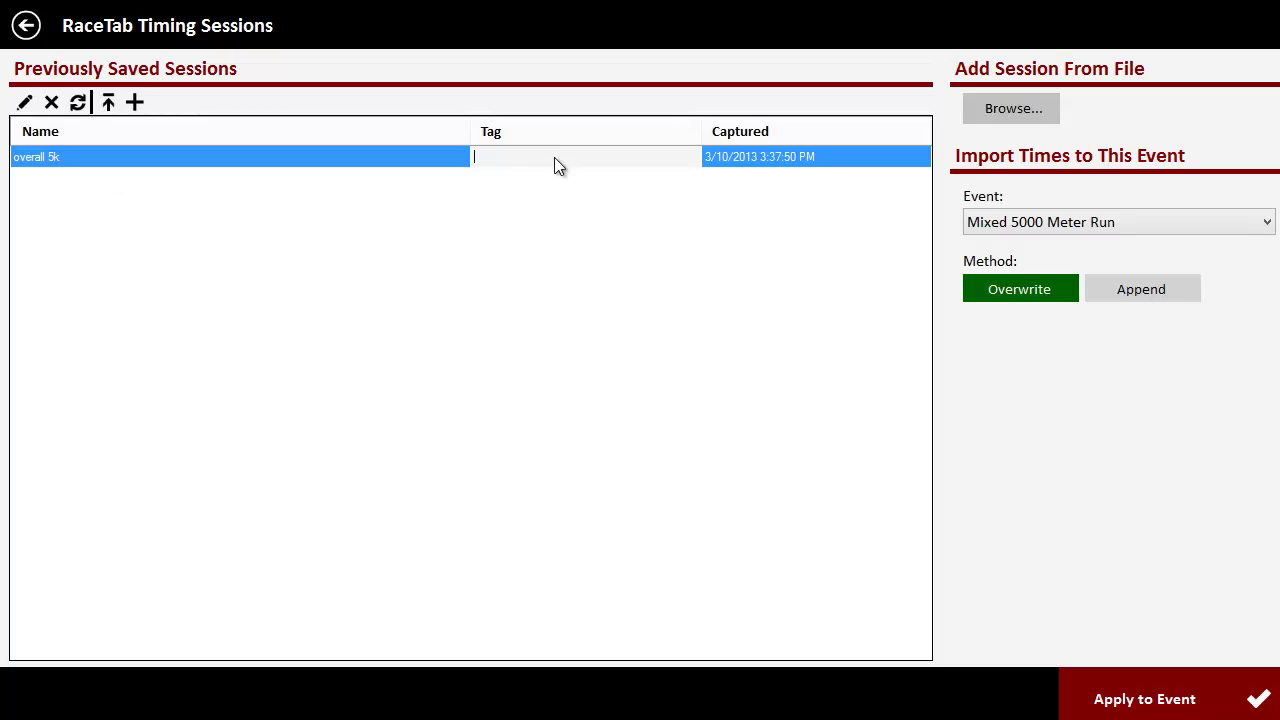
{"action": "left_click", "coordinate": [790, 163]}
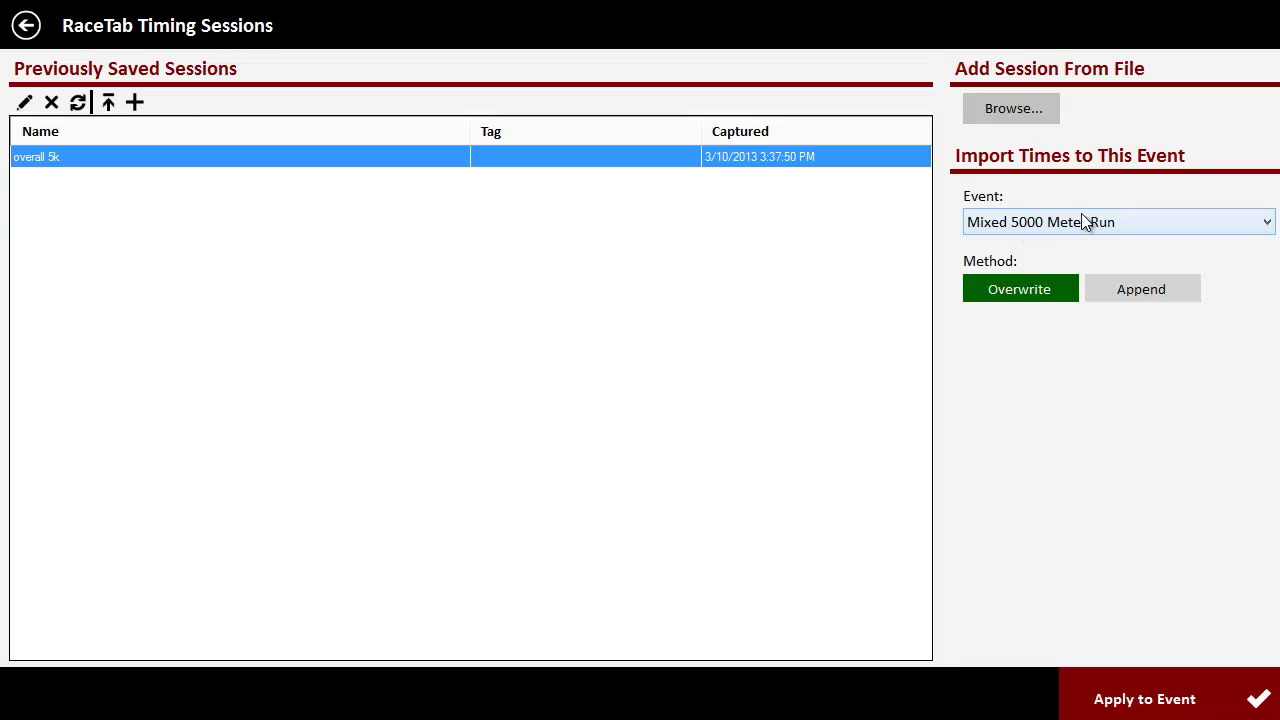
{"action": "left_click", "coordinate": [1122, 220]}
{"action": "left_click", "coordinate": [1140, 385]}
{"action": "left_click", "coordinate": [1137, 711]}
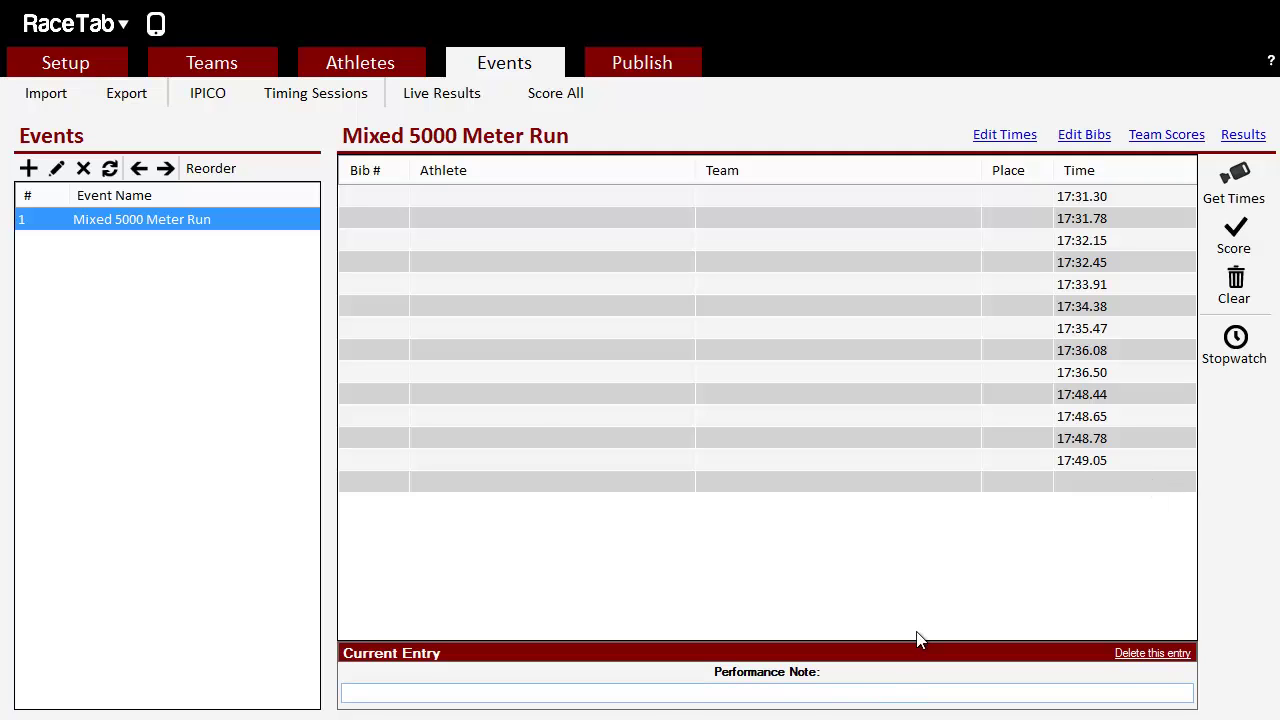
Start a new stopwatch session under its default date-and-time name and record five quick splits.
{"action": "left_click", "coordinate": [1234, 343]}
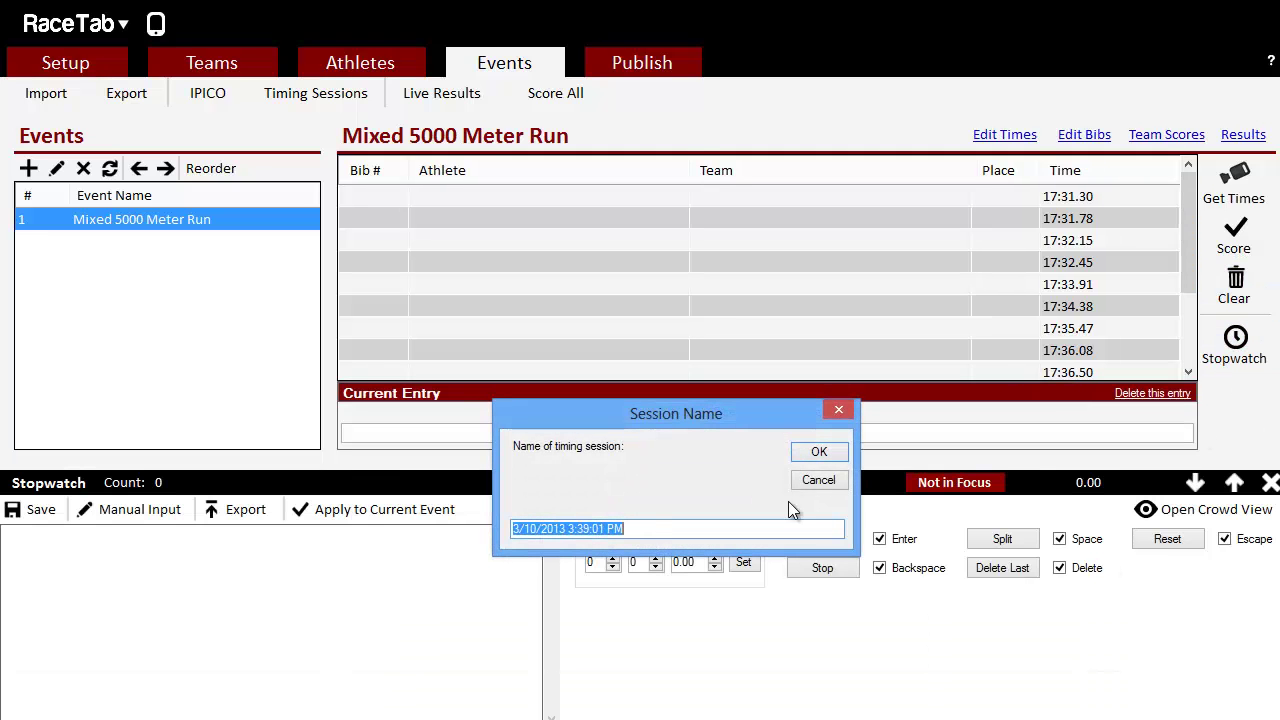
{"action": "left_click", "coordinate": [818, 451]}
{"action": "left_click", "coordinate": [850, 545]}
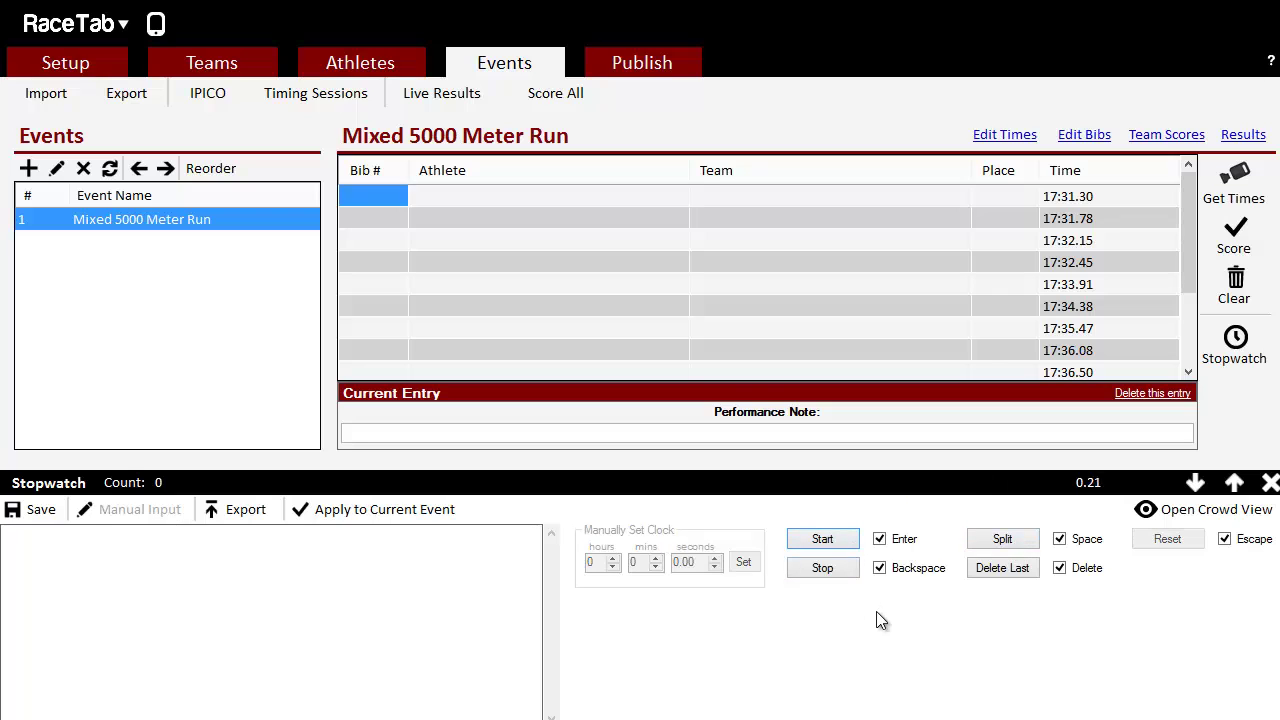
{"action": "key", "text": "space"}
{"action": "key", "text": "space"}
{"action": "key", "text": "space"}
{"action": "key", "text": "space"}
{"action": "key", "text": "space"}
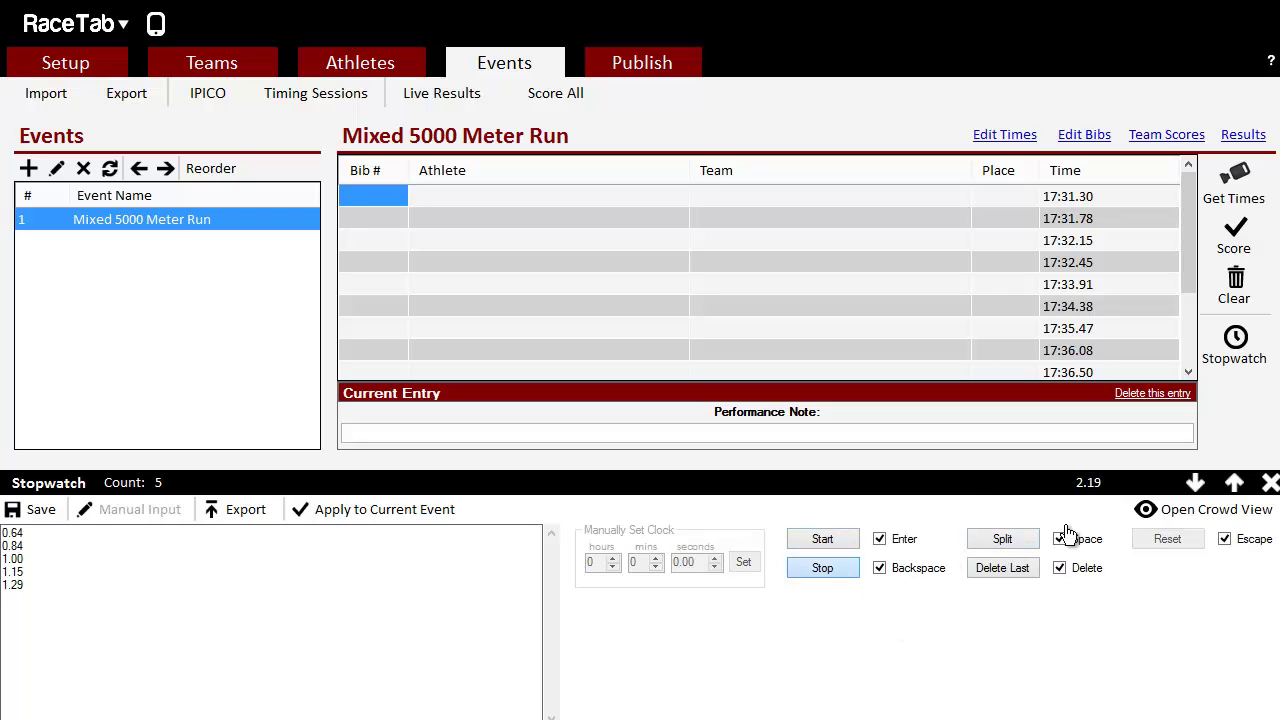
Stop the stopwatch and close it, declining to import the times into the current race.
{"action": "left_click", "coordinate": [822, 567]}
{"action": "left_click", "coordinate": [1270, 482]}
{"action": "left_click", "coordinate": [815, 548]}
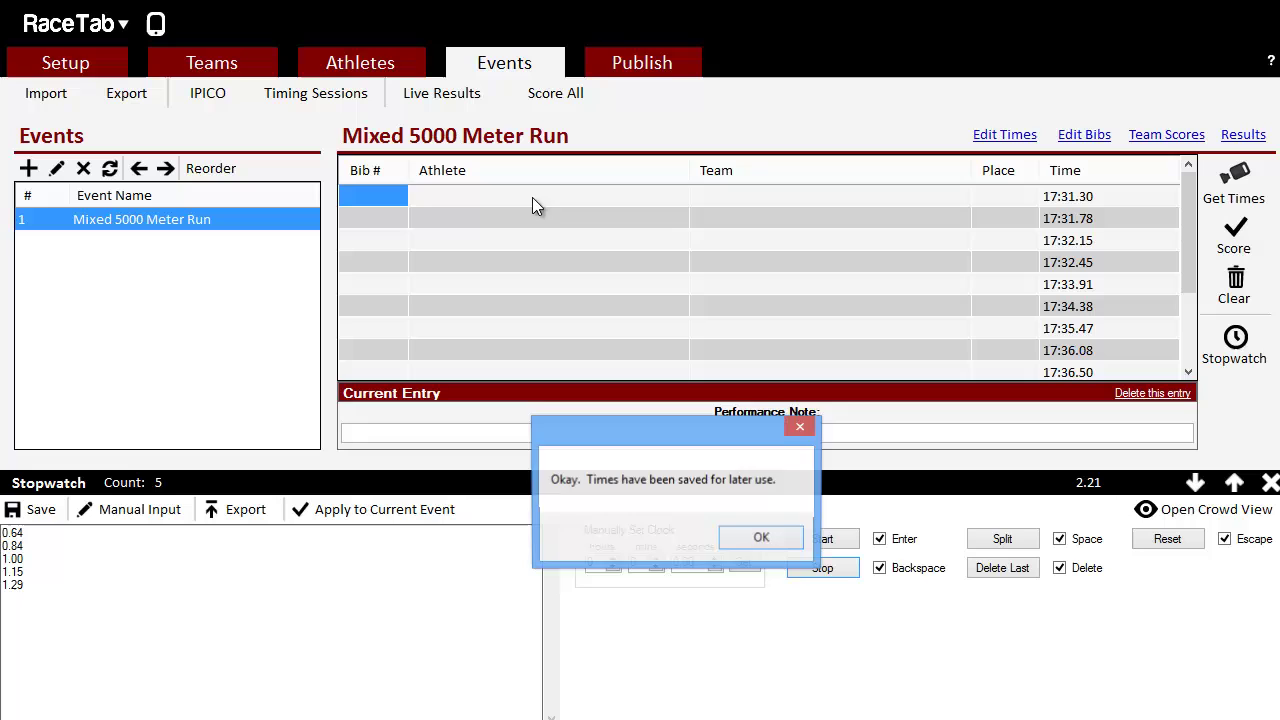
{"action": "left_click", "coordinate": [760, 534]}
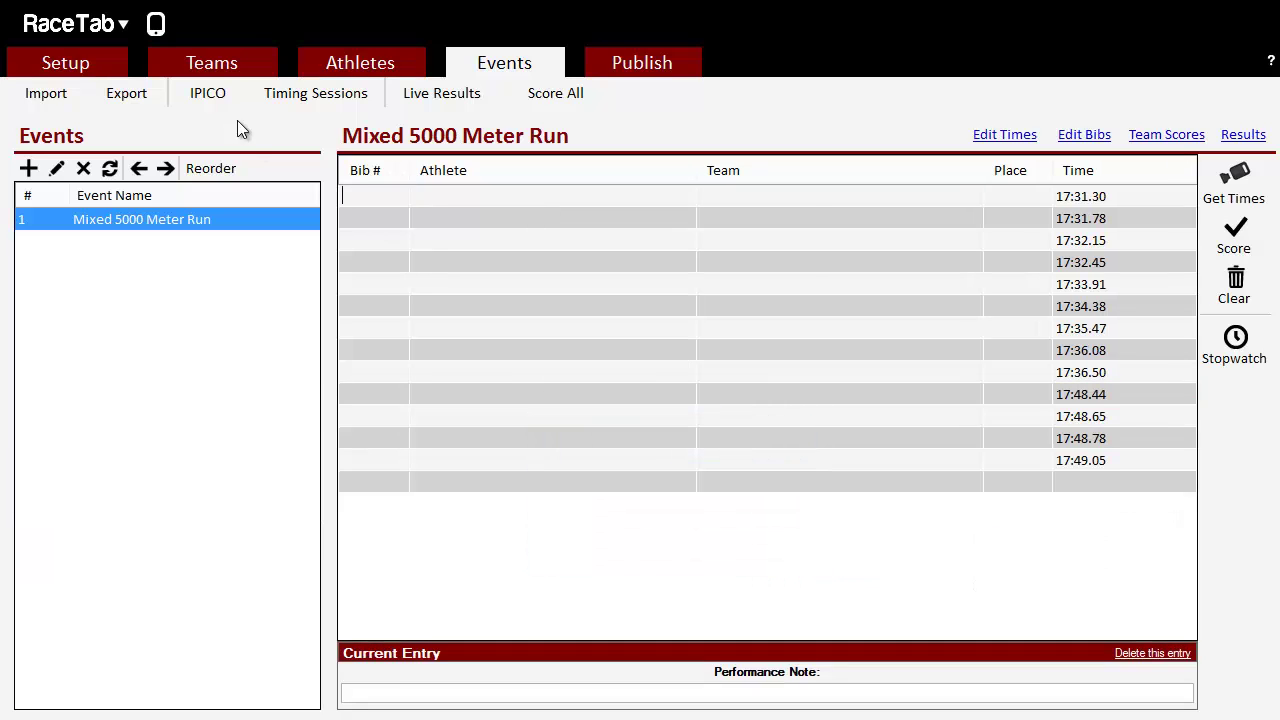
Edit the saved "overall 5k" timing session to add the time 17:49.01 after 17:48.78, and save the times.
{"action": "left_click", "coordinate": [308, 98]}
{"action": "left_click", "coordinate": [44, 185]}
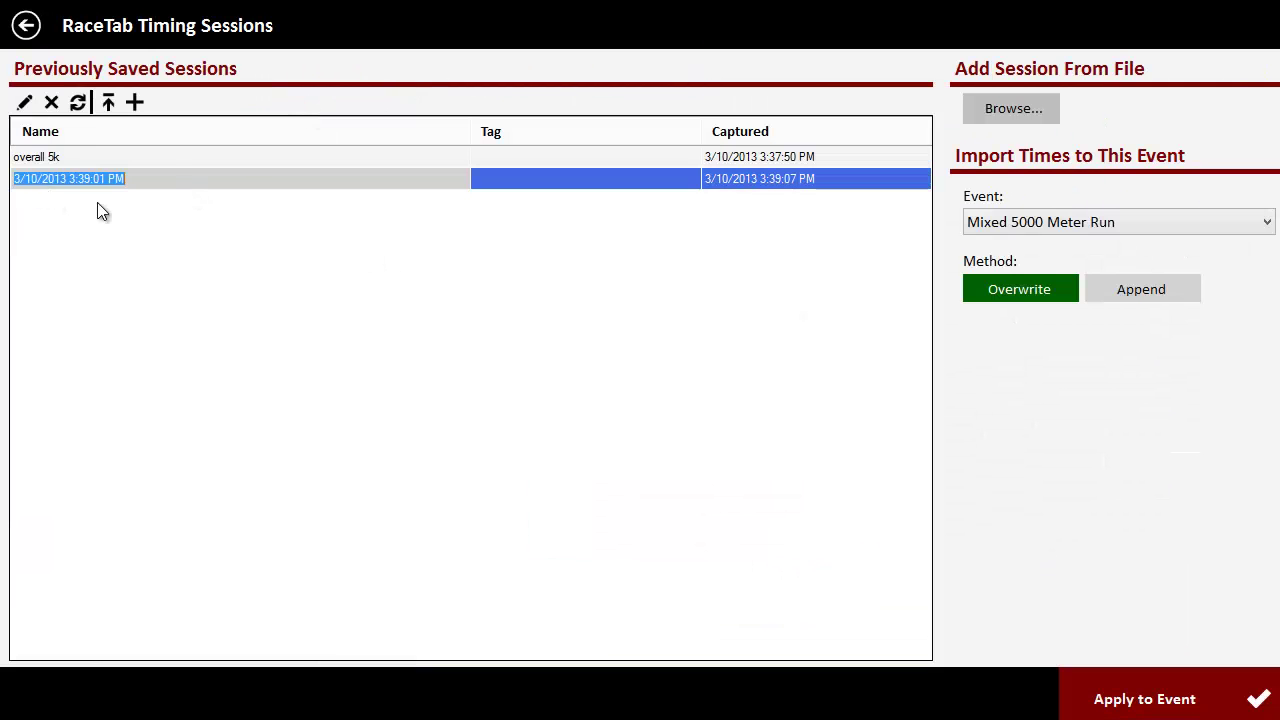
{"action": "left_click", "coordinate": [172, 156]}
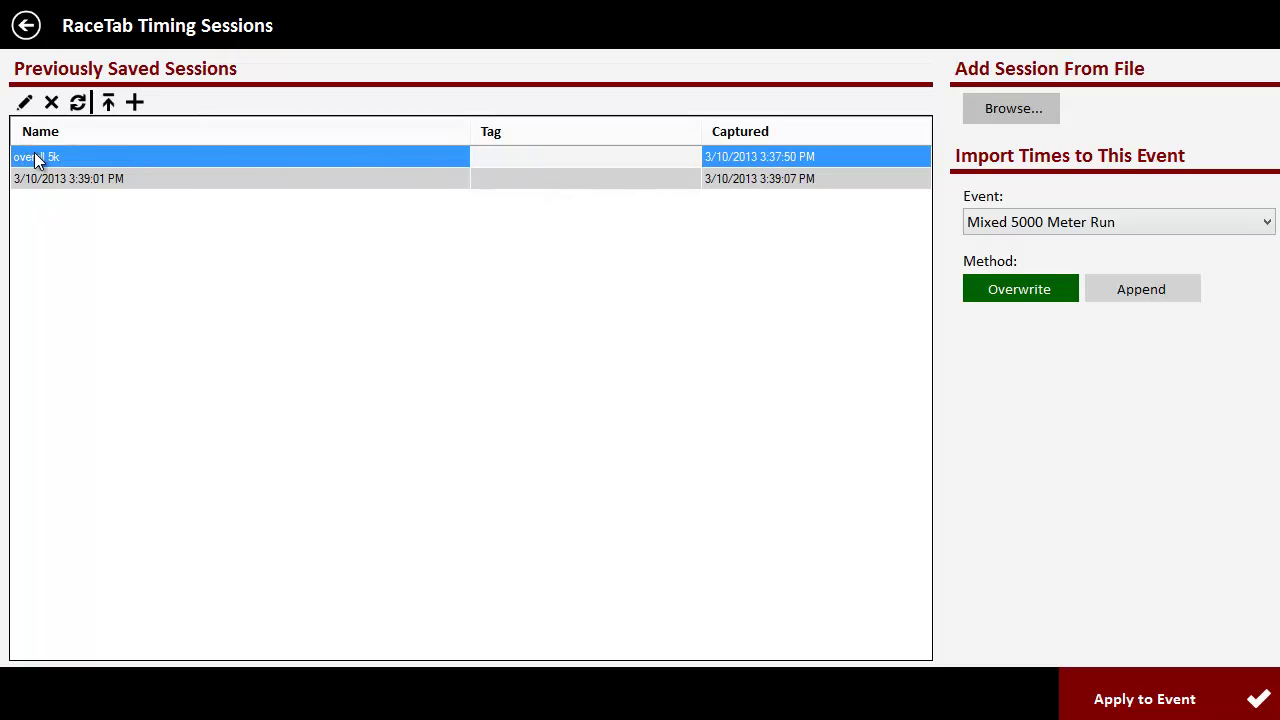
{"action": "left_click", "coordinate": [122, 160]}
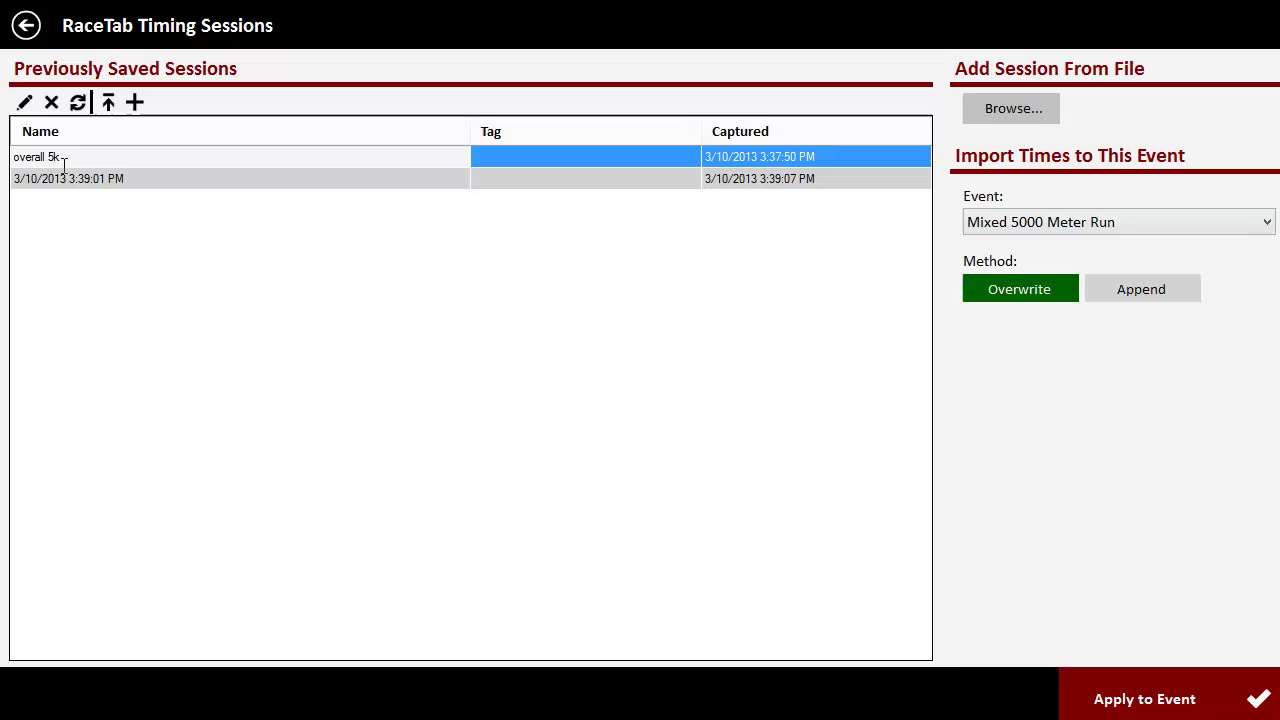
{"action": "left_click", "coordinate": [25, 105]}
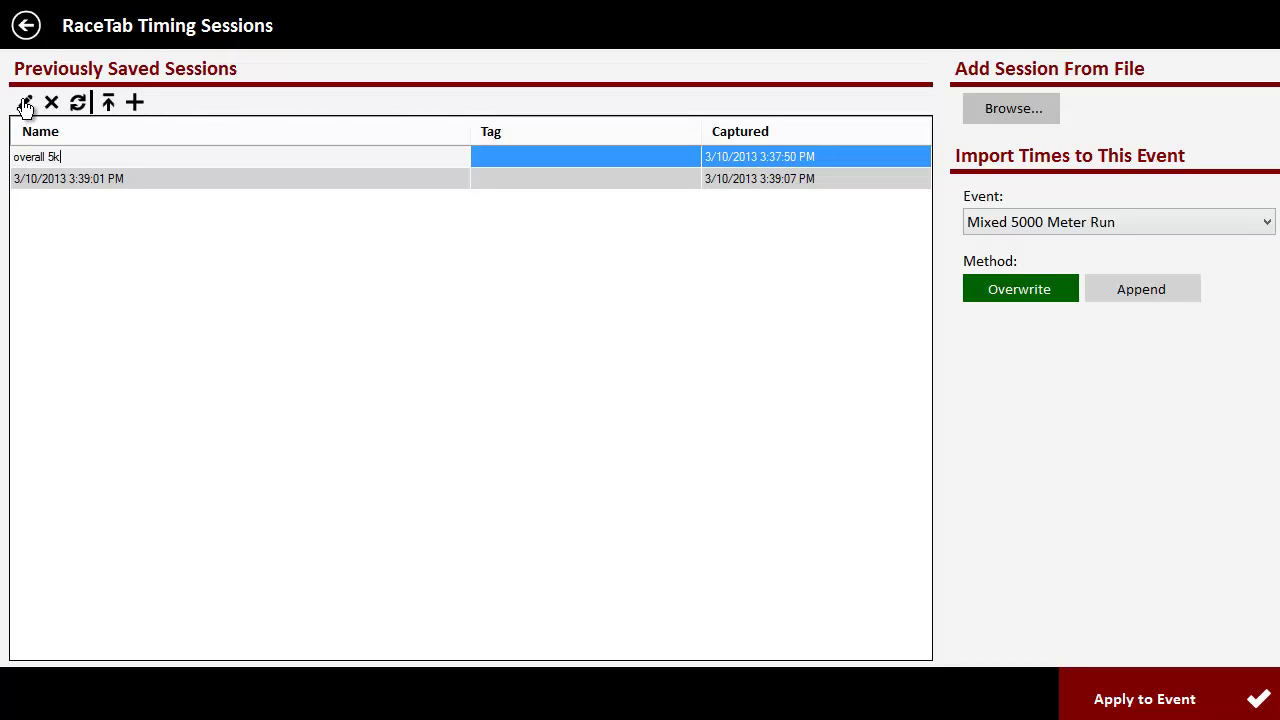
{"action": "left_click", "coordinate": [25, 105]}
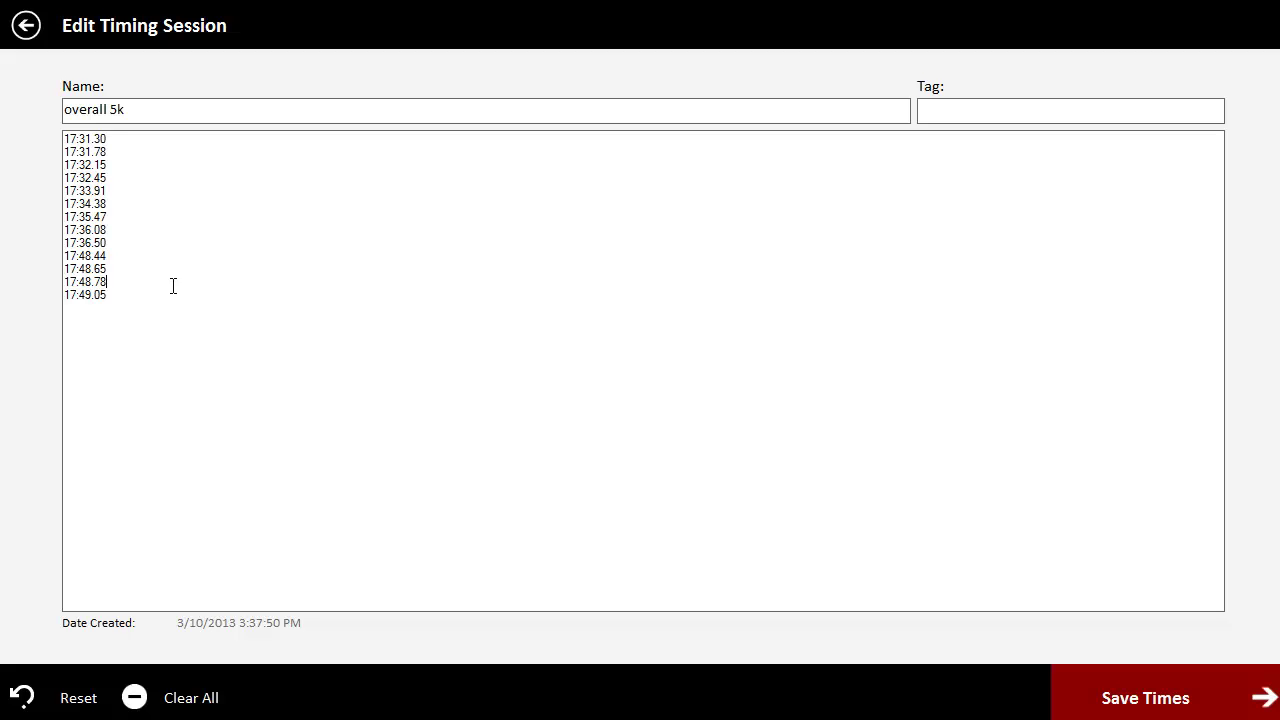
{"action": "key", "text": "Return"}
{"action": "type", "text": "17:49.01"}
{"action": "left_click", "coordinate": [1120, 703]}
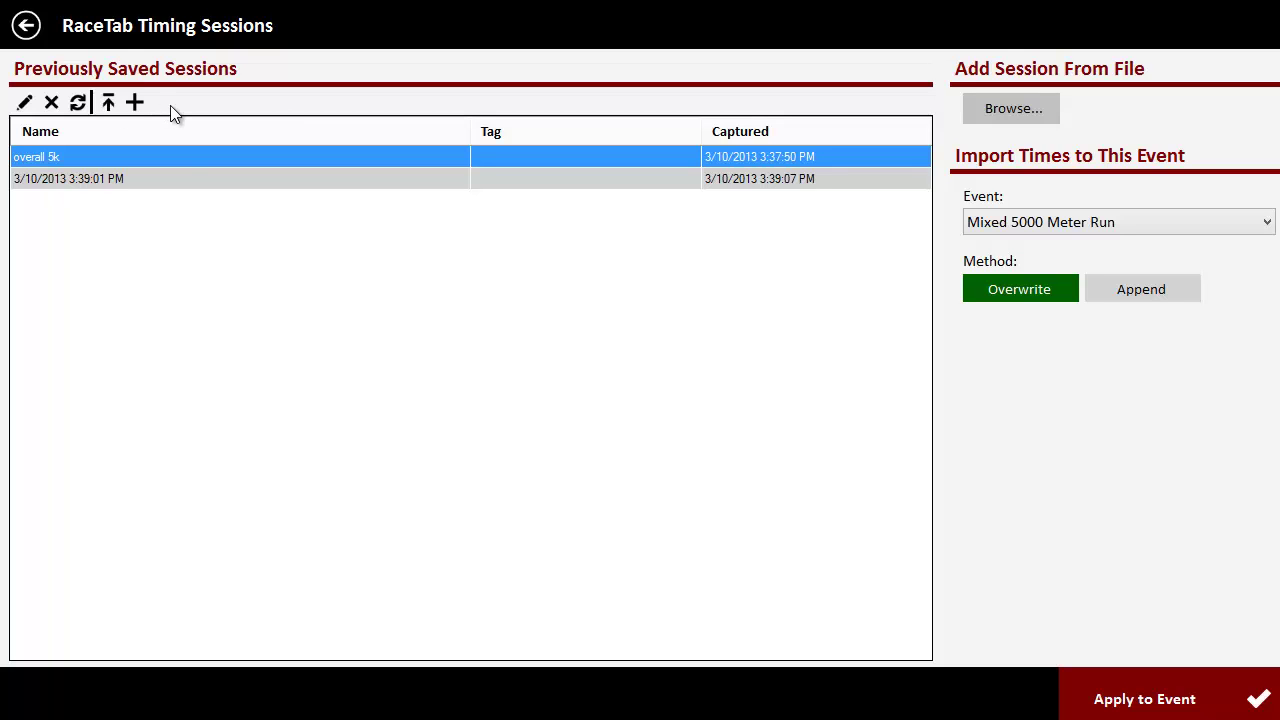
View the file dialogs for exporting the "overall 5k" session and for adding a session from file, closing each without choosing a file.
{"action": "left_click", "coordinate": [109, 104]}
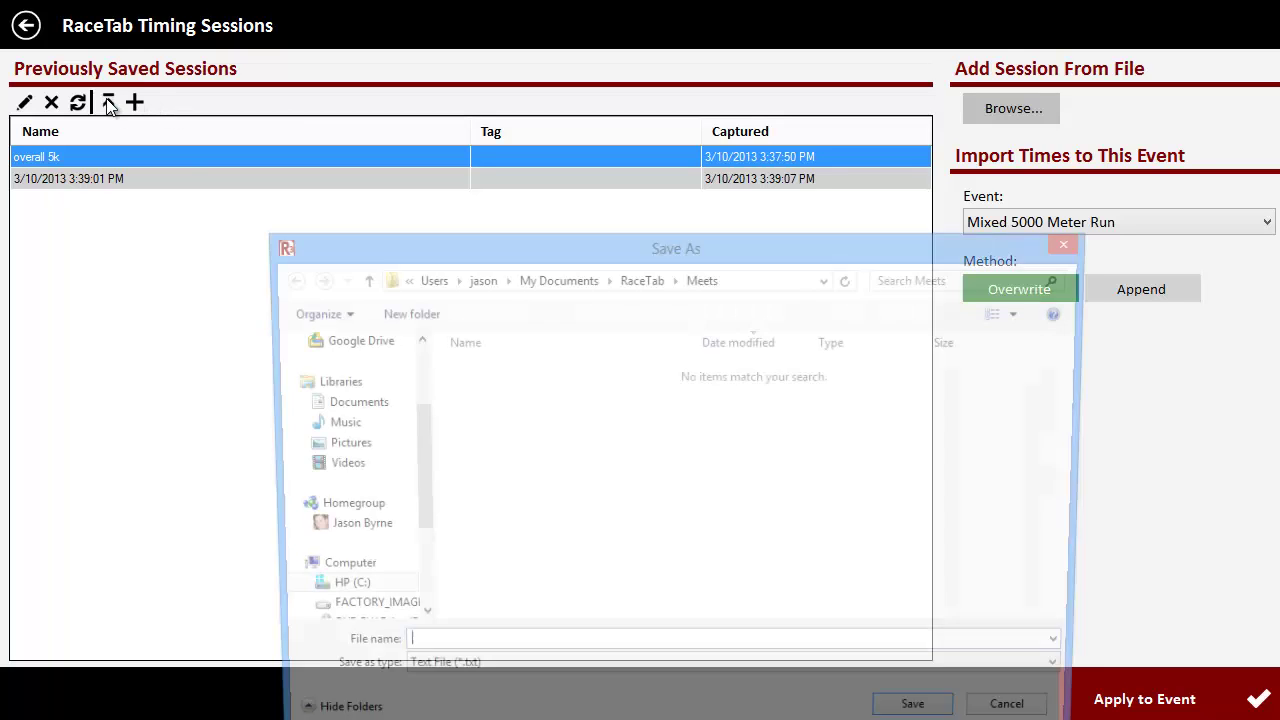
{"action": "left_click", "coordinate": [928, 718]}
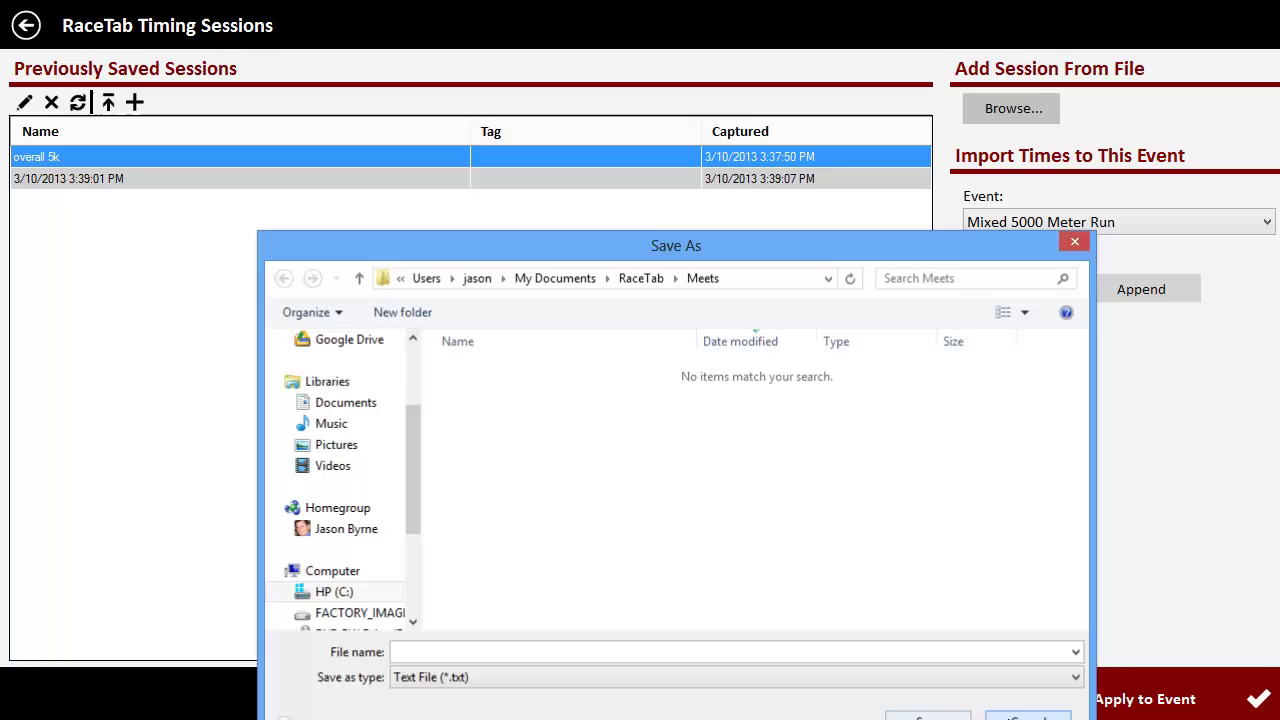
{"action": "left_click", "coordinate": [1013, 112]}
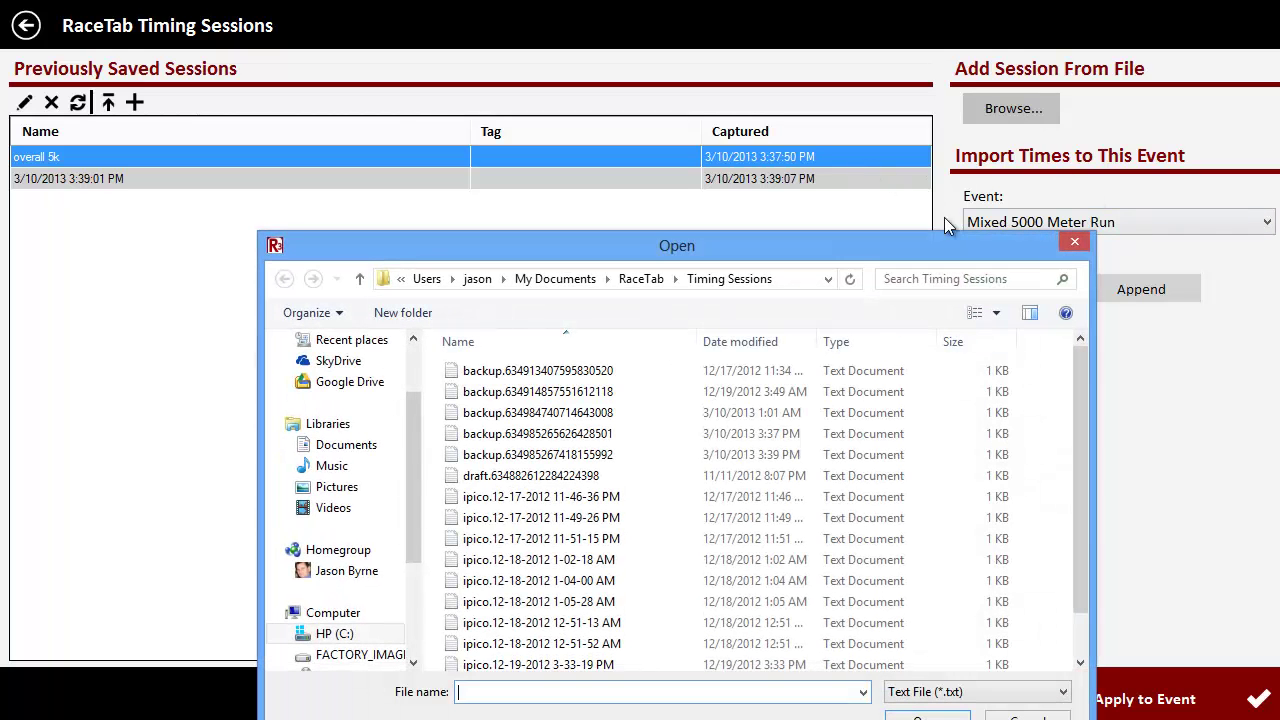
{"action": "left_click", "coordinate": [1080, 243]}
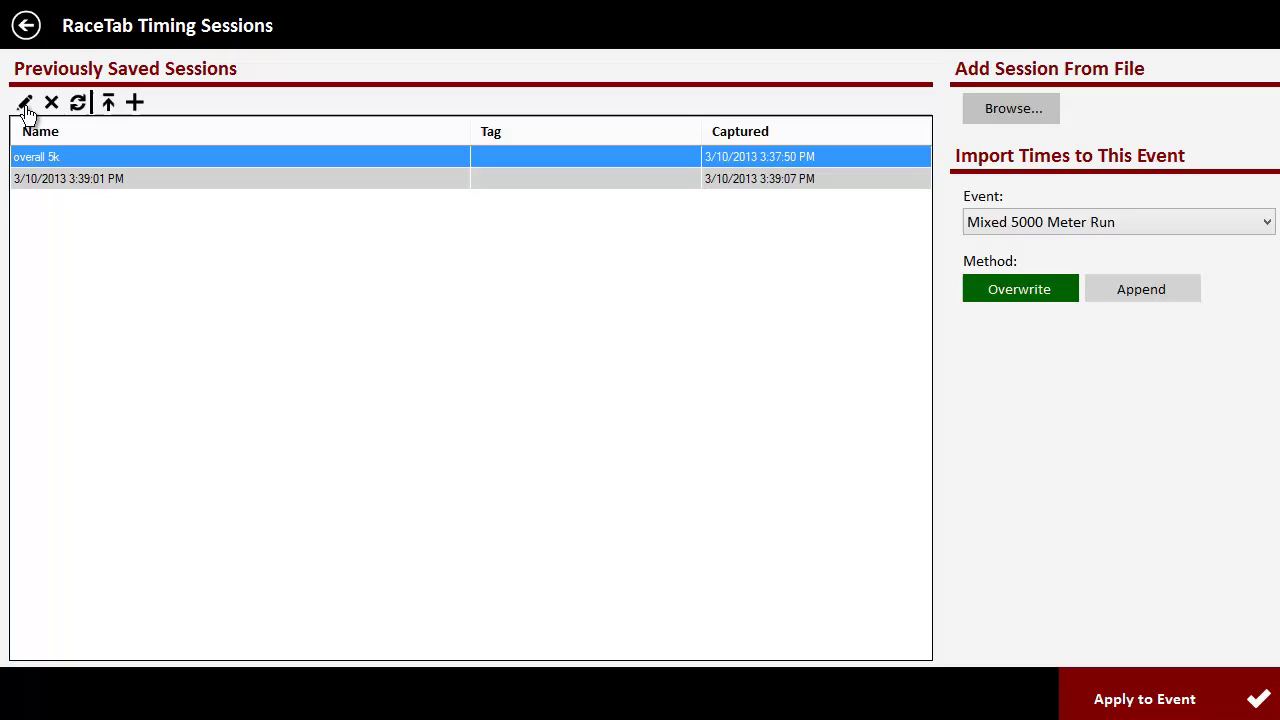
Open the saved "overall 5k" timing session to review its recorded times, and return to the session list without saving.
{"action": "left_click", "coordinate": [25, 104]}
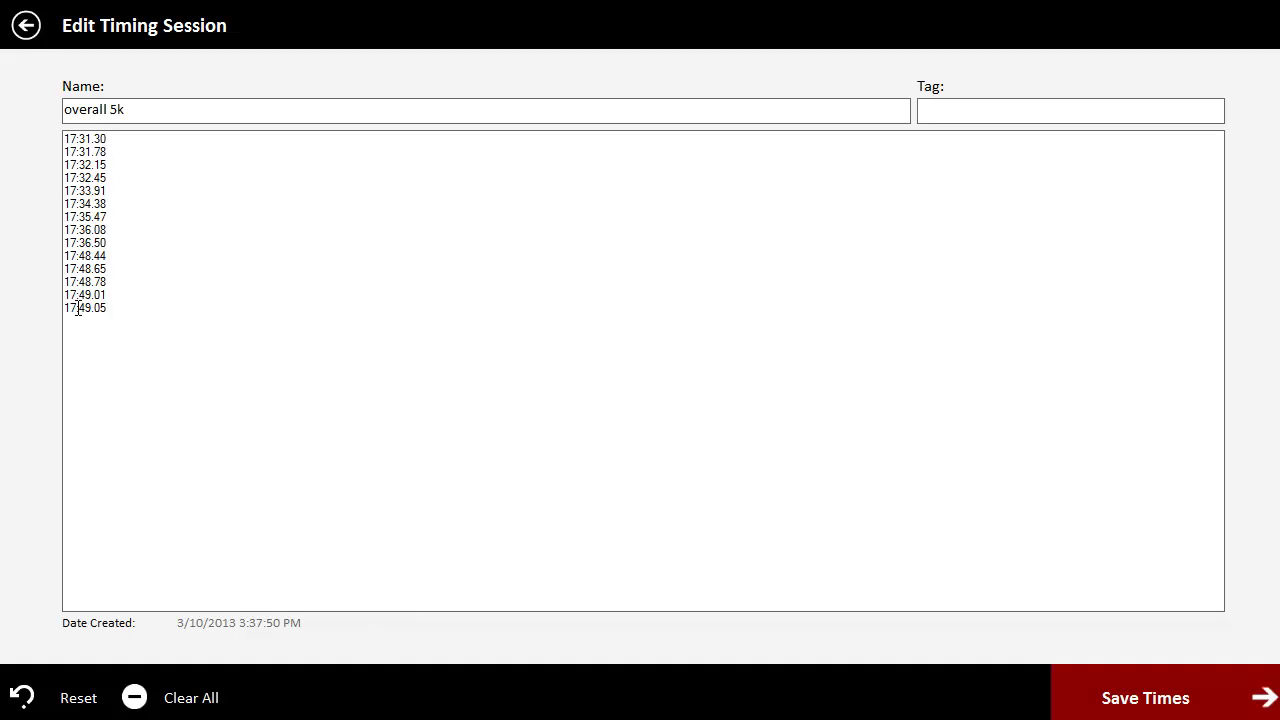
{"action": "left_click", "coordinate": [25, 27]}
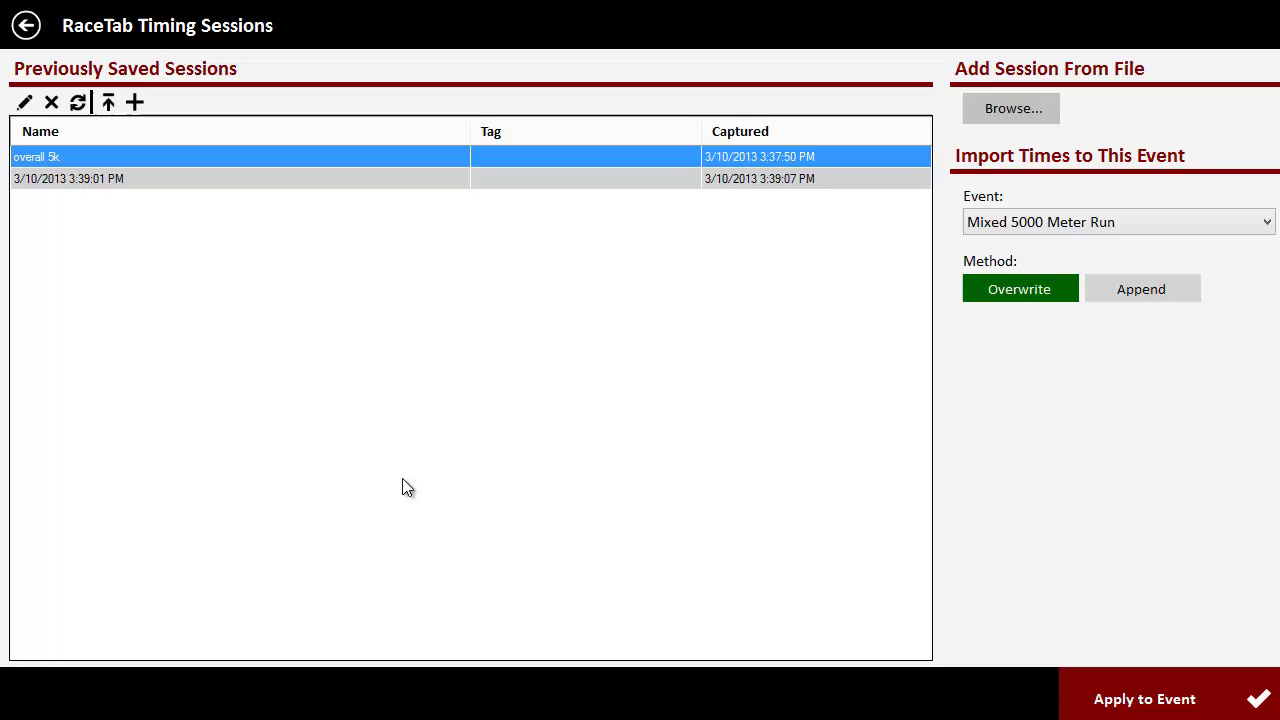